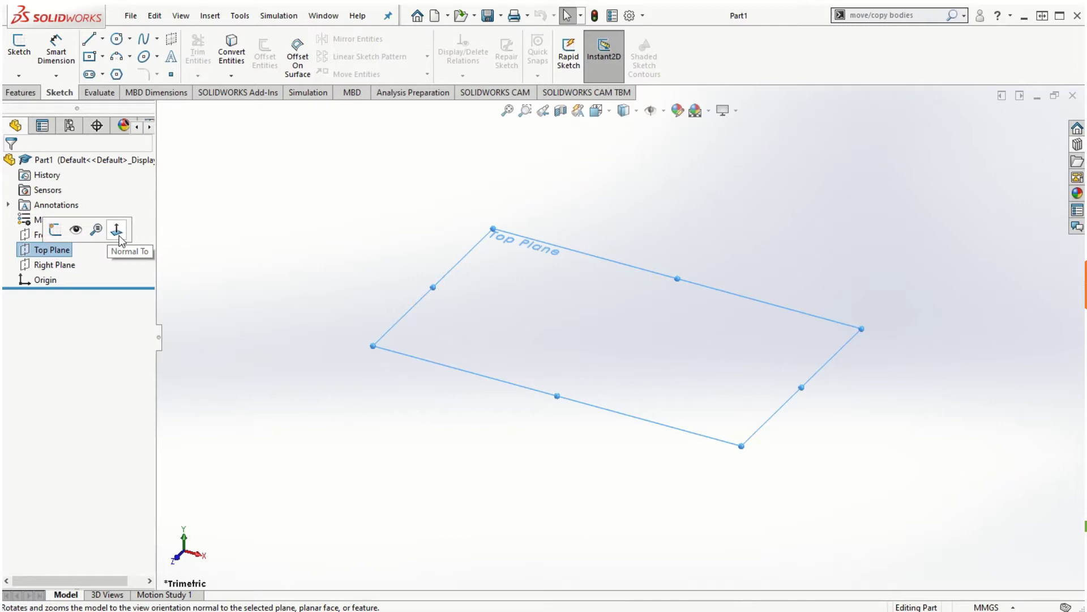
- Start a new sketch on the Top Plane
{"action": "left_click", "coordinate": [228, 335]}
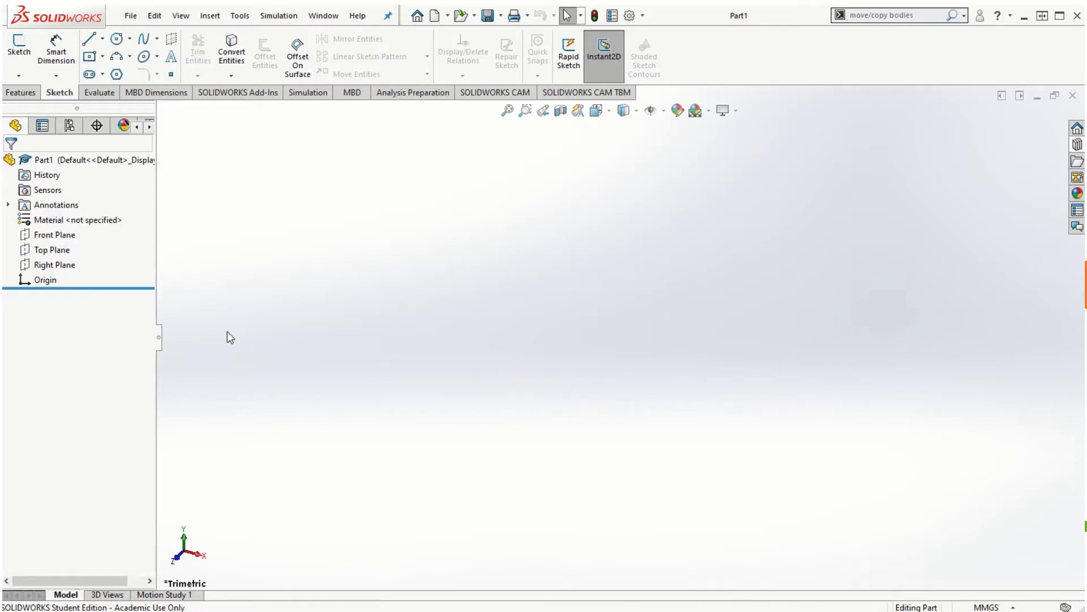
{"action": "left_click", "coordinate": [41, 255]}
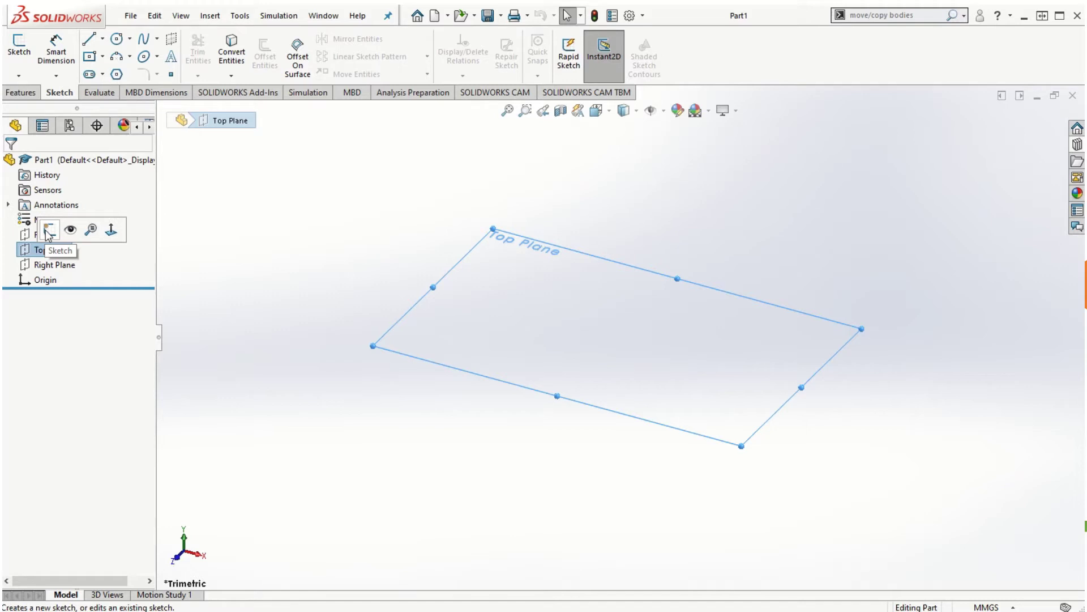
{"action": "left_click", "coordinate": [50, 231]}
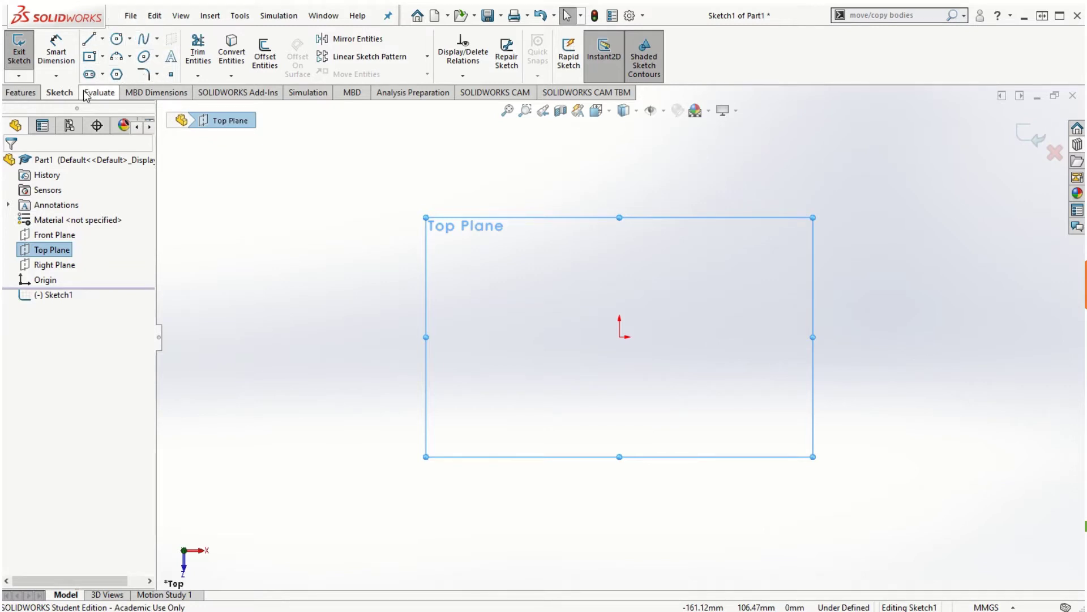
- Draw a center rectangle about 131 × 71 mm, centred on the origin
{"action": "left_click", "coordinate": [103, 40]}
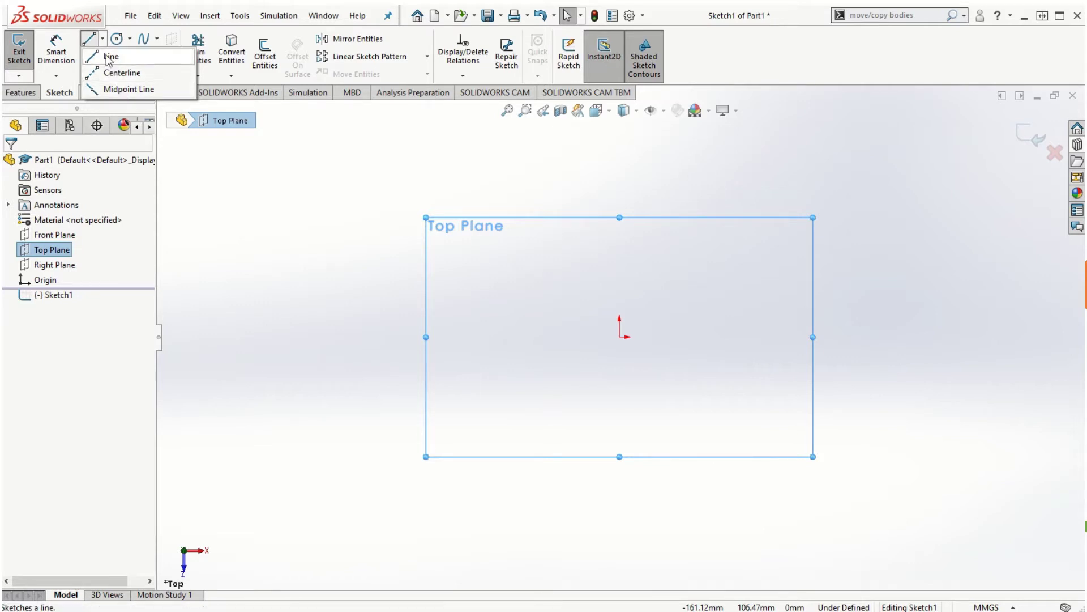
{"action": "left_click", "coordinate": [102, 57]}
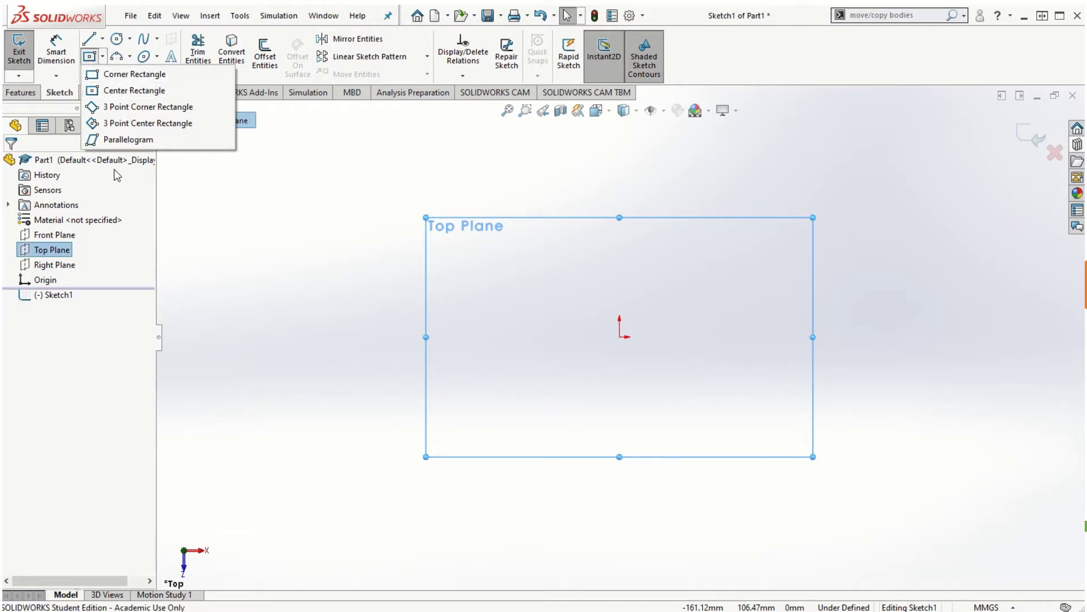
{"action": "left_click", "coordinate": [123, 92]}
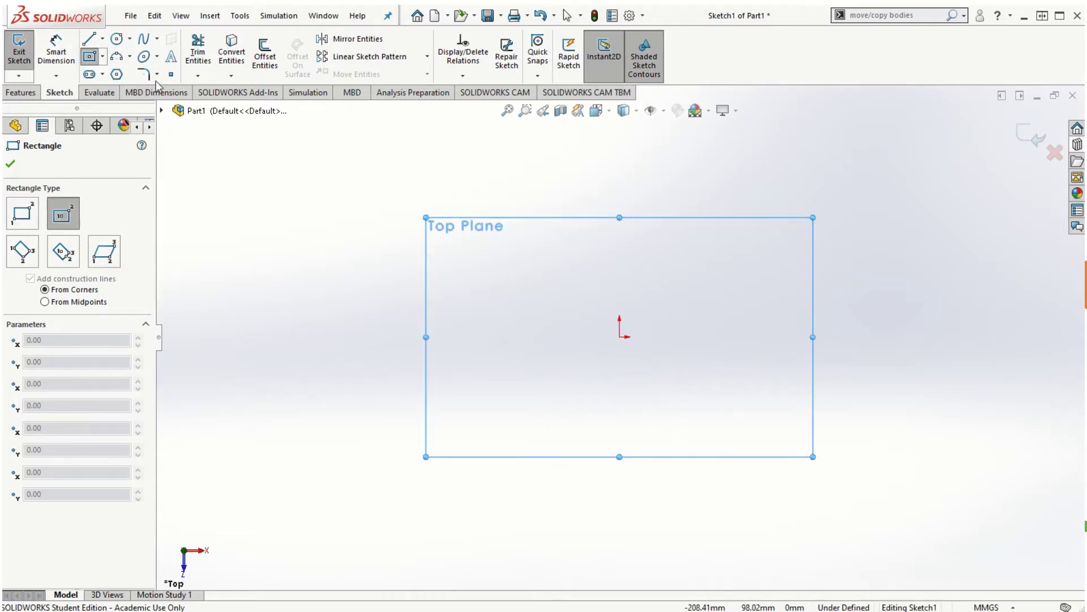
{"action": "left_click", "coordinate": [620, 337]}
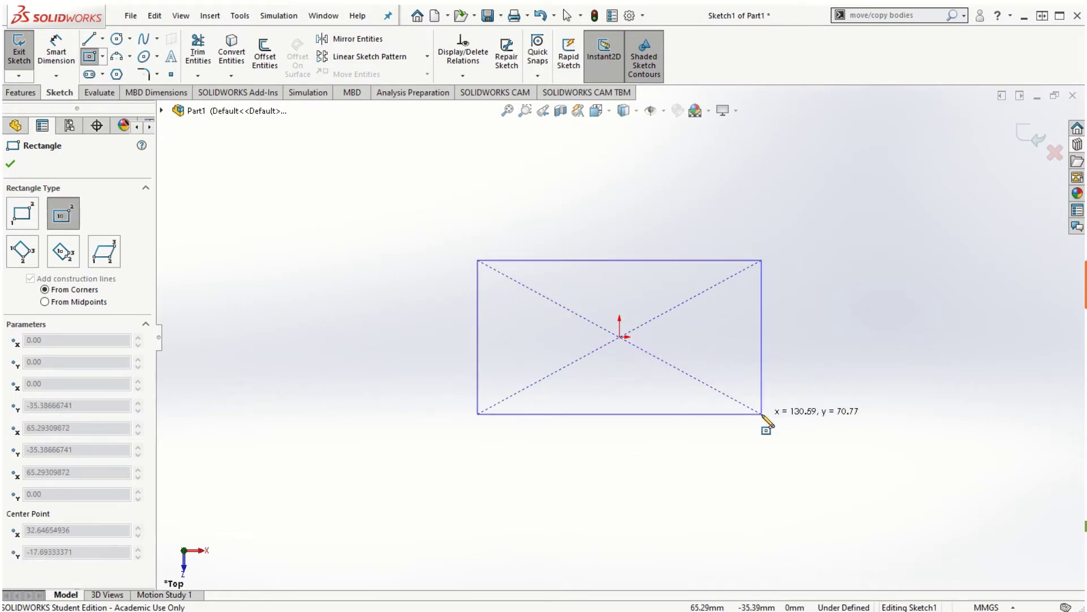
{"action": "left_click", "coordinate": [761, 414]}
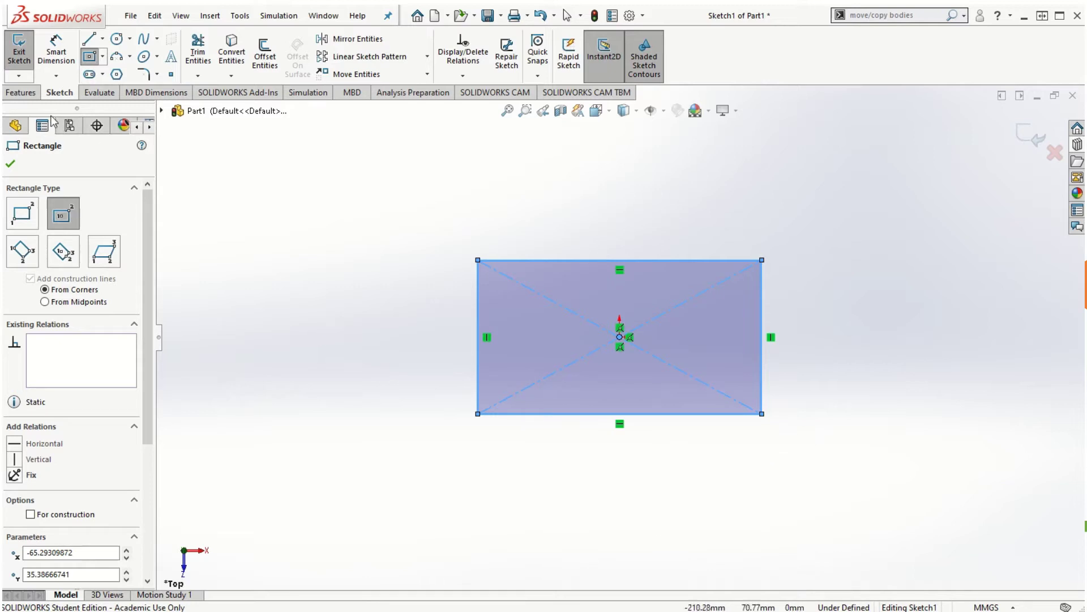
- Dimension the rectangle's upper edge to 100 mm
{"action": "left_click", "coordinate": [54, 60]}
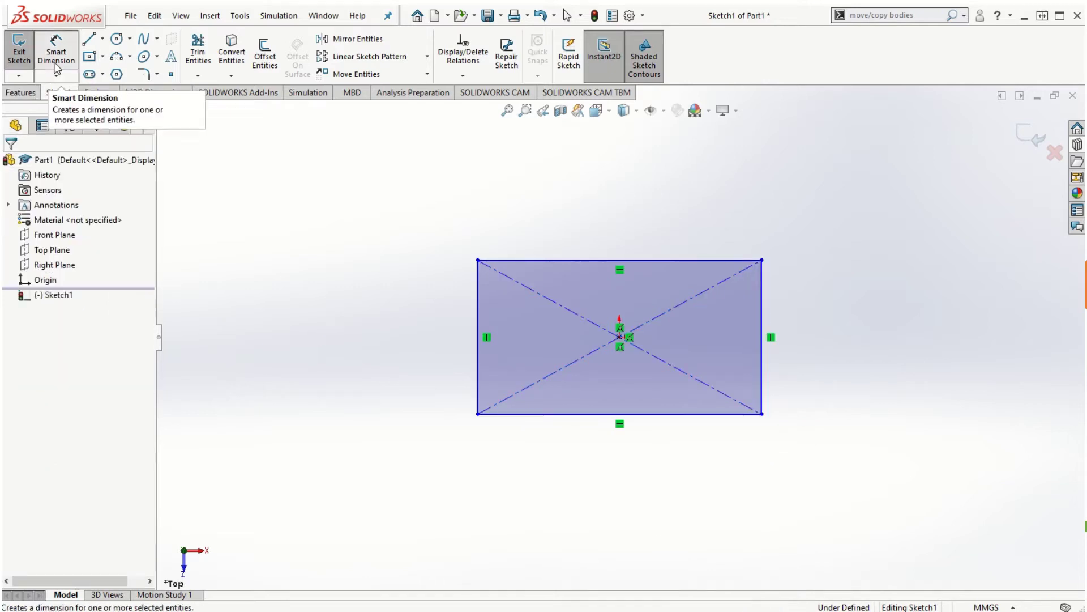
{"action": "left_click", "coordinate": [644, 261]}
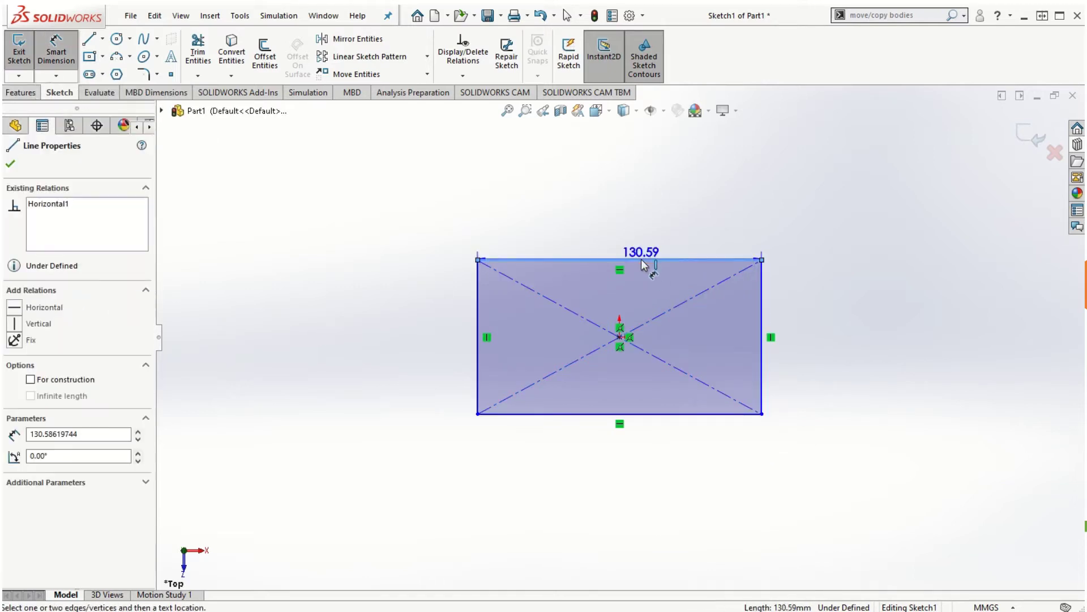
{"action": "left_click", "coordinate": [629, 230]}
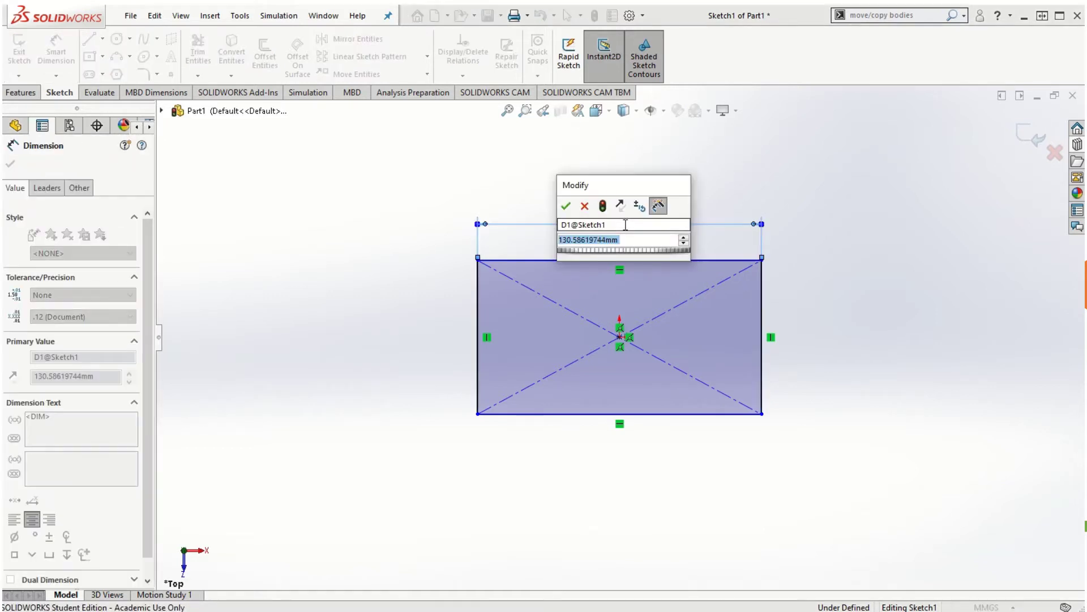
{"action": "type", "text": "100"}
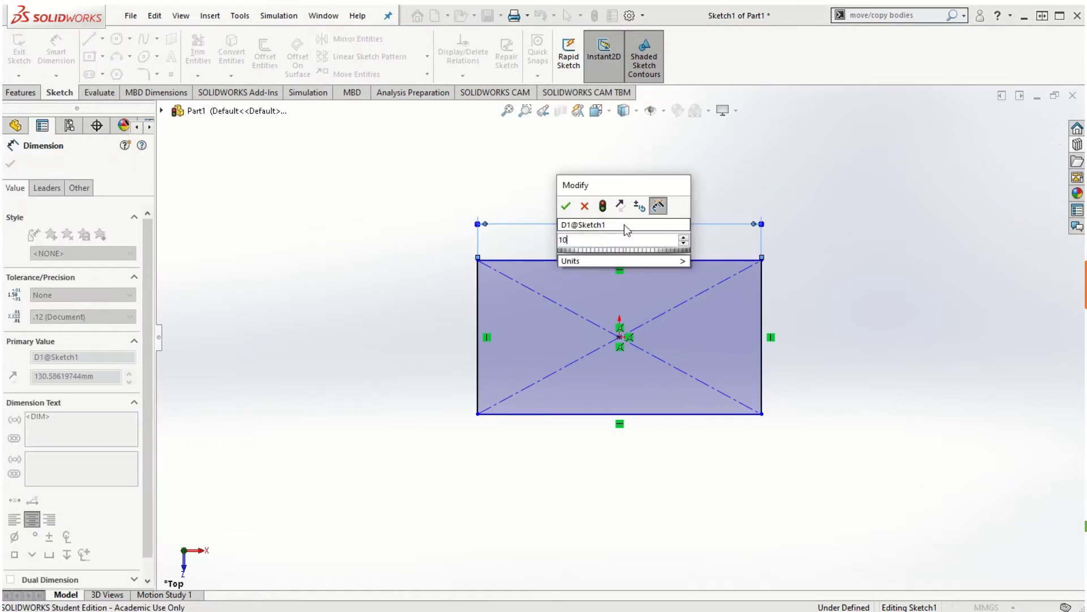
{"action": "key", "text": "Return"}
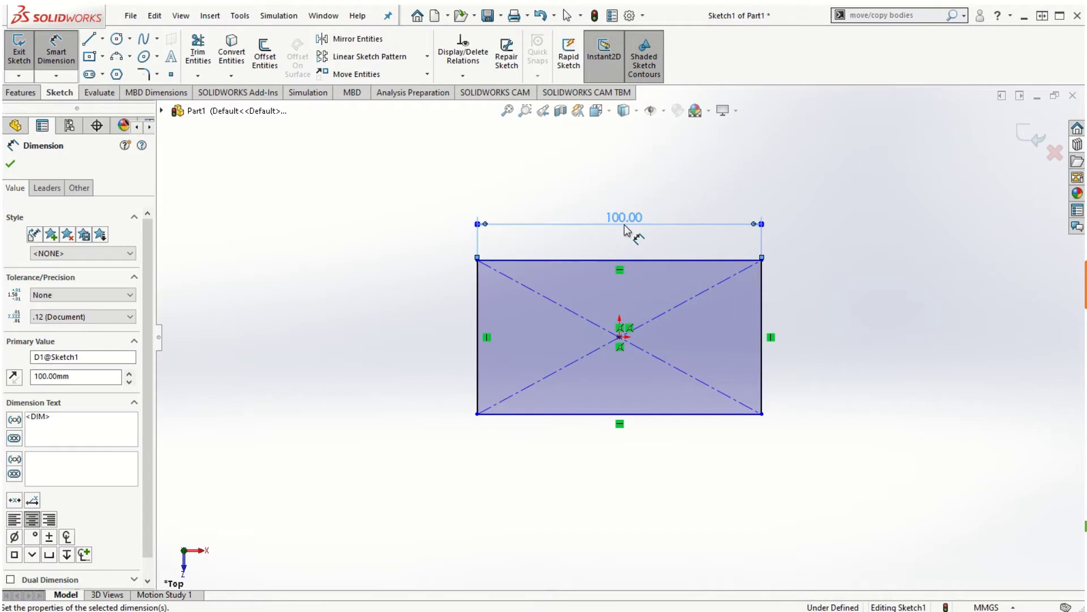
- Dimension the rectangle's right edge to 50 mm and leave the Smart Dimension tool
{"action": "left_click", "coordinate": [761, 323]}
{"action": "left_click", "coordinate": [821, 320]}
{"action": "type", "text": "50"}
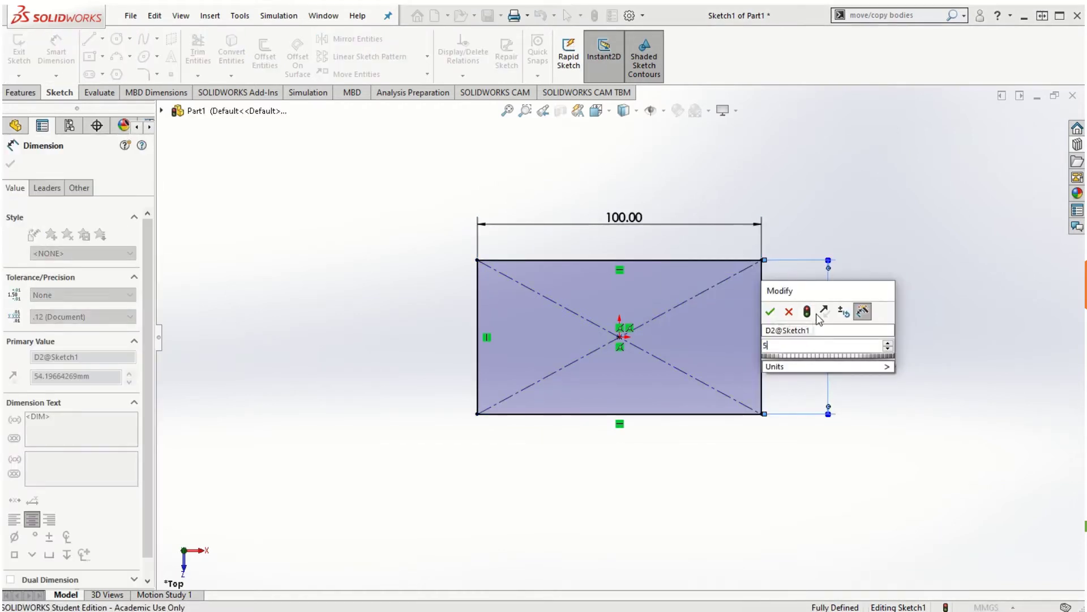
{"action": "key", "text": "Return"}
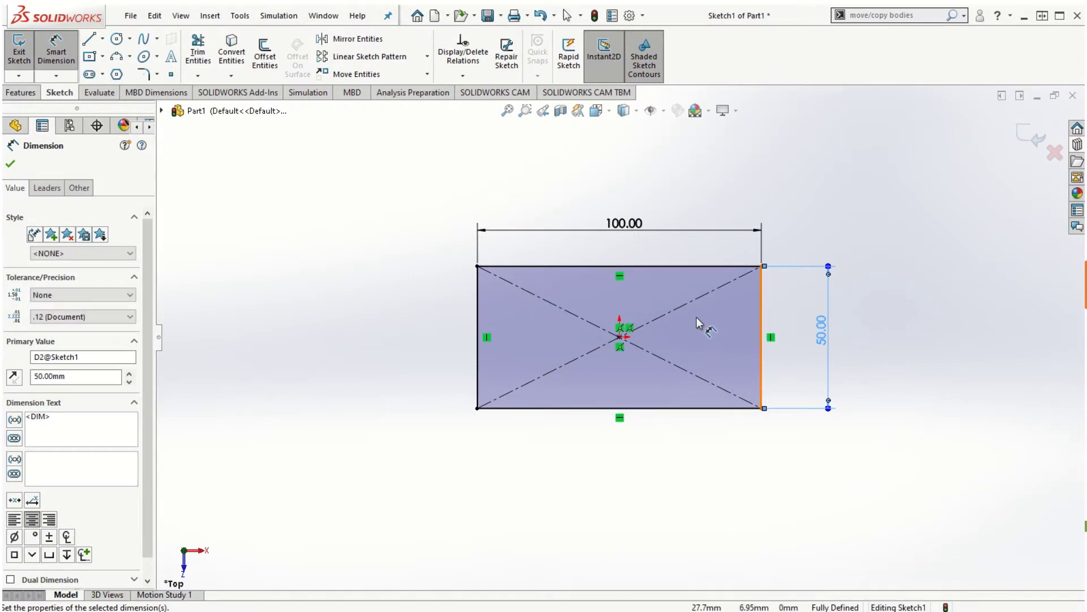
{"action": "scroll", "coordinate": [671, 326], "scroll_direction": "down", "scroll_amount": 4}
{"action": "scroll", "coordinate": [675, 376], "scroll_direction": "up", "scroll_amount": 3}
{"action": "scroll", "coordinate": [465, 339], "scroll_direction": "down", "scroll_amount": 1}
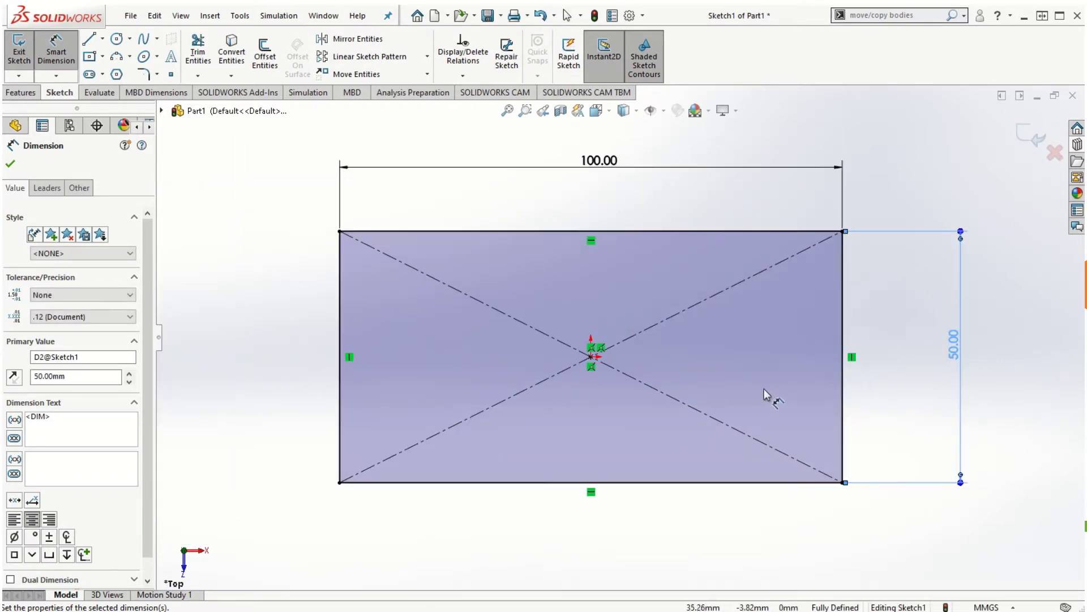
{"action": "key", "text": "Escape"}
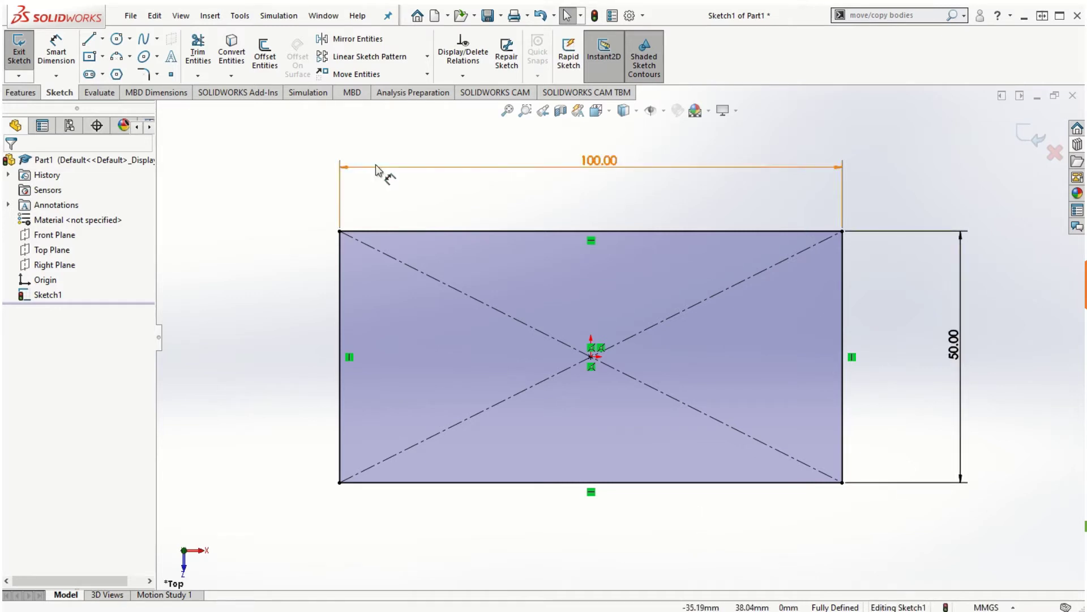
- Delete the 50 mm height dimension and pull the rectangle's upper-right corner up to about Y 27.2 mm
{"action": "left_click", "coordinate": [961, 450]}
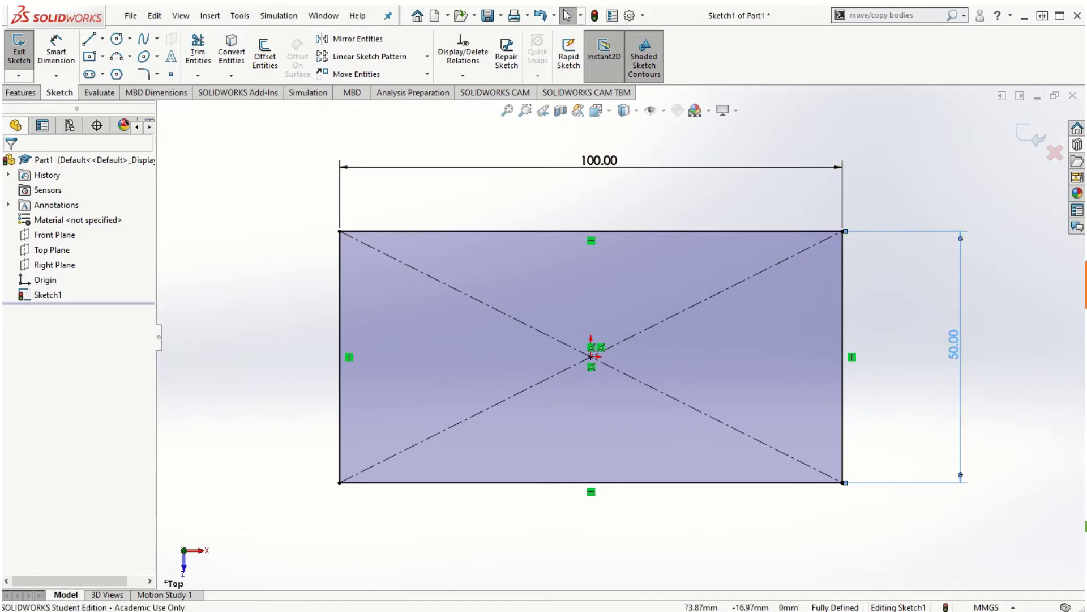
{"action": "key", "text": "Delete"}
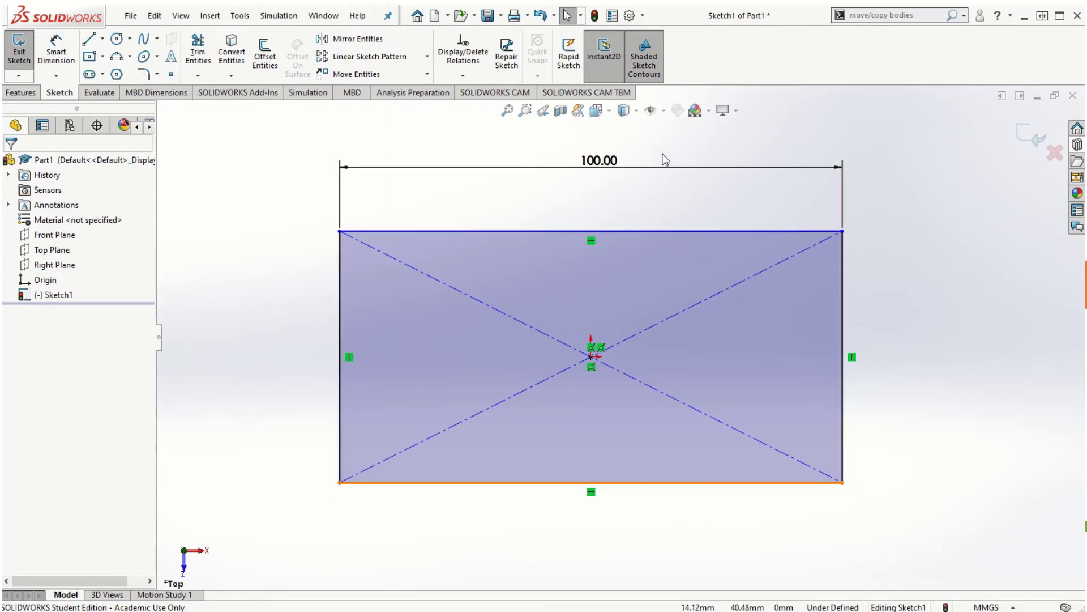
{"action": "scroll", "coordinate": [849, 311], "scroll_direction": "up", "scroll_amount": 3}
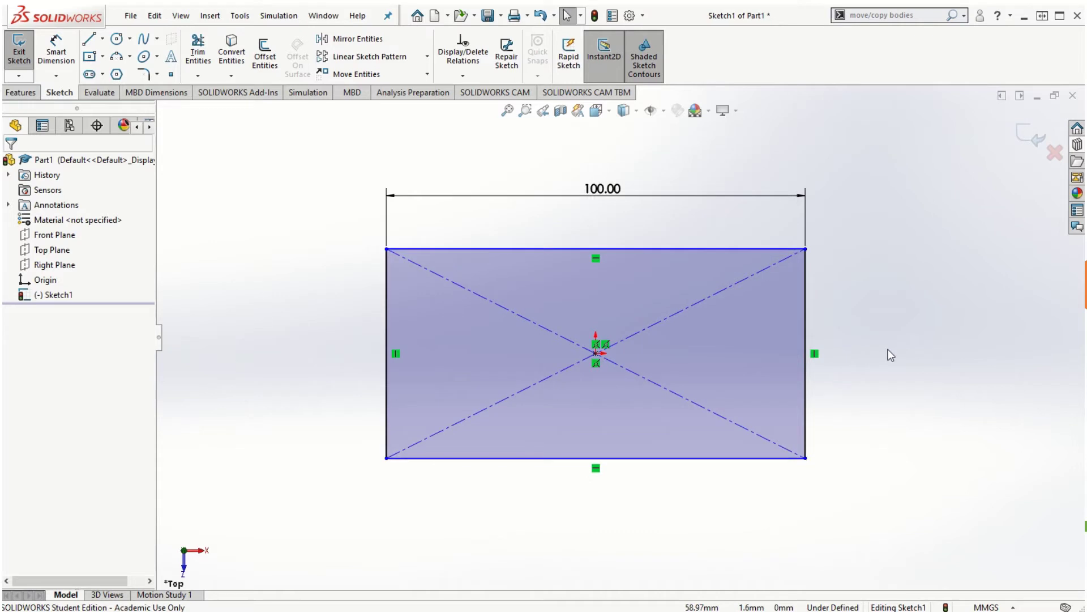
{"action": "scroll", "coordinate": [705, 322], "scroll_direction": "down", "scroll_amount": 1}
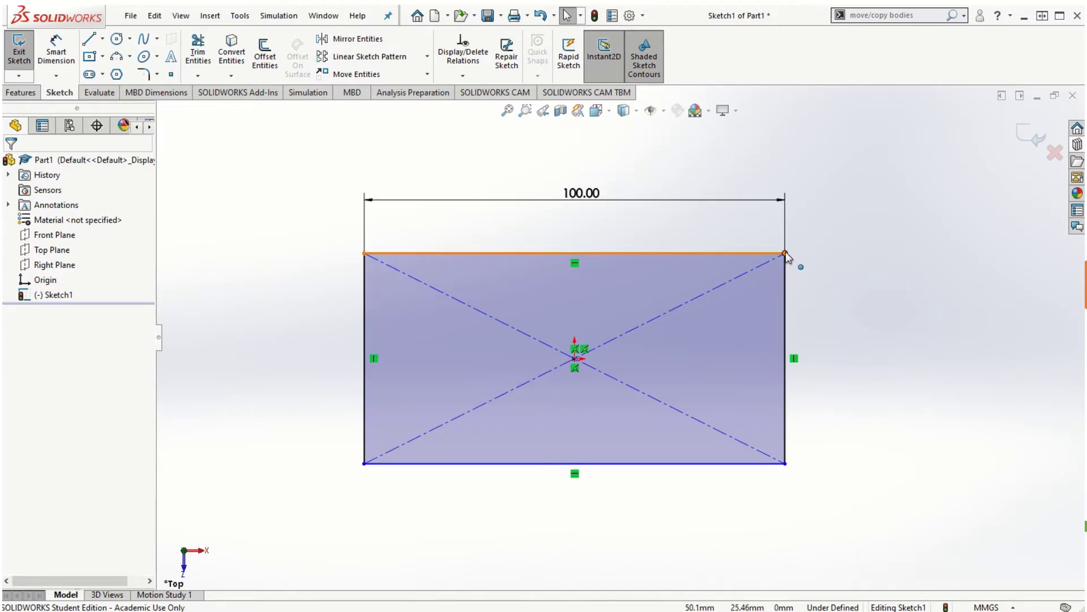
{"action": "left_click_drag", "start_coordinate": [784, 253], "coordinate": [808, 254]}
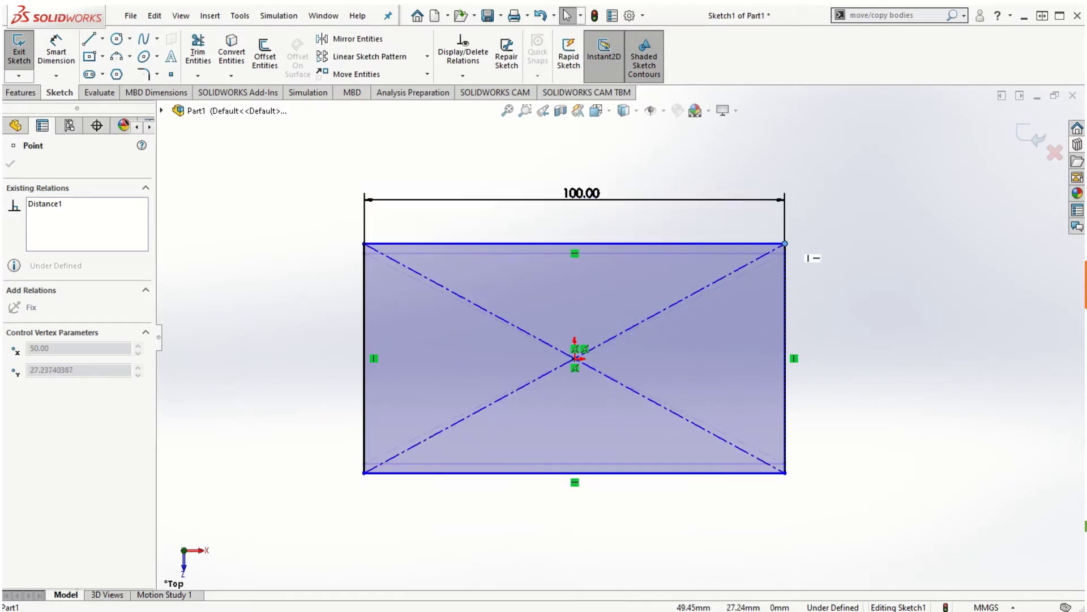
- Delete the 100 mm width dimension and stretch the rectangle so its upper-right corner lies at about X 67.9, Y 33.9 mm
{"action": "left_click", "coordinate": [661, 198]}
{"action": "key", "text": "Delete"}
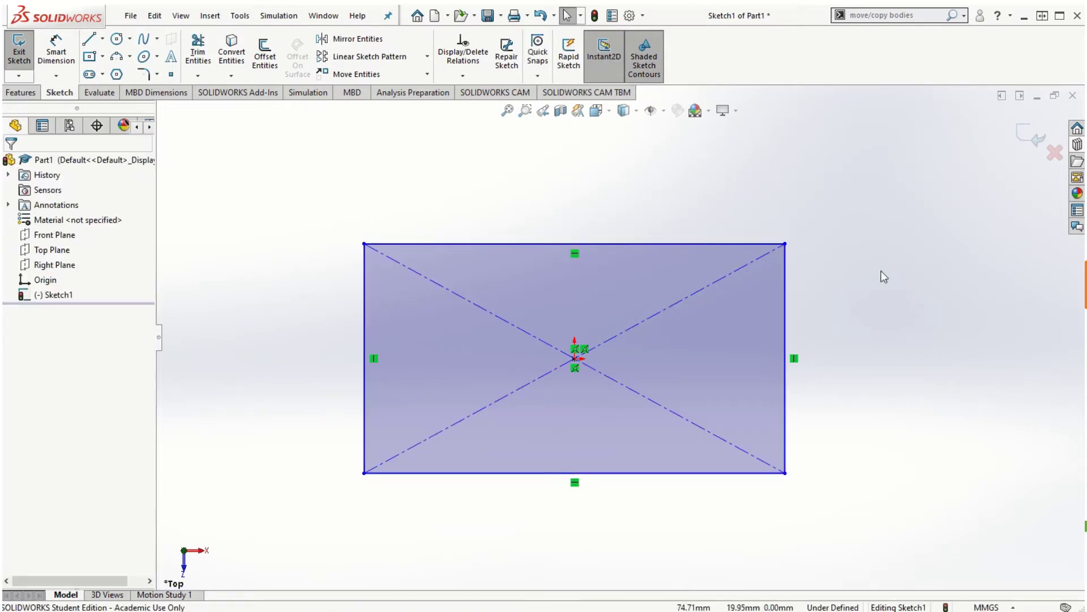
{"action": "left_click_drag", "start_coordinate": [786, 243], "coordinate": [860, 216]}
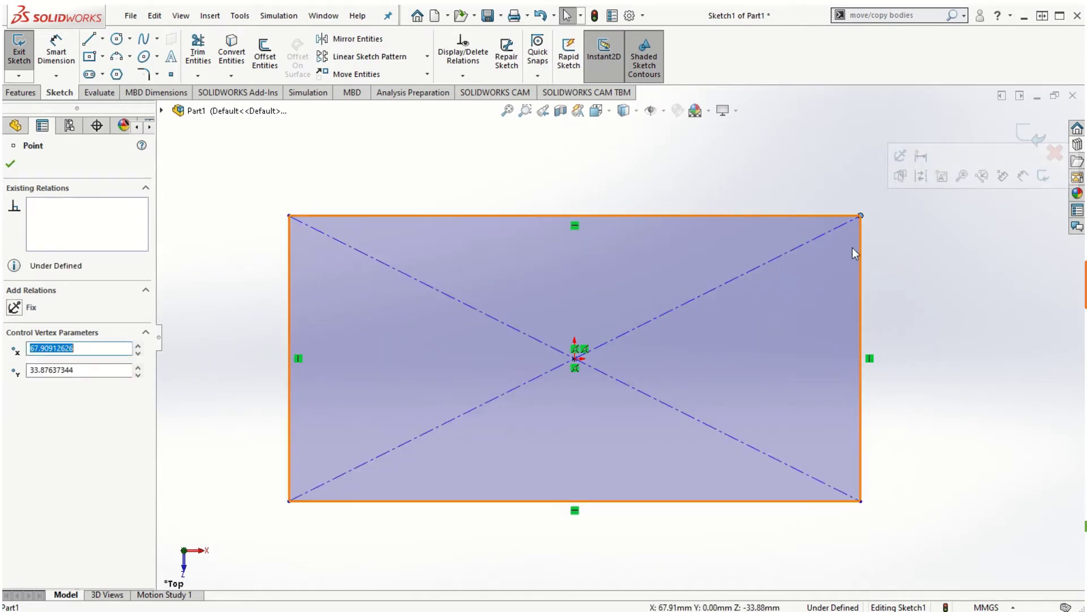
- Try to move the rectangle away from the origin by its center point, then clear the selection
{"action": "left_click_drag", "start_coordinate": [575, 359], "coordinate": [704, 300]}
{"action": "left_click_drag", "start_coordinate": [575, 358], "coordinate": [641, 352]}
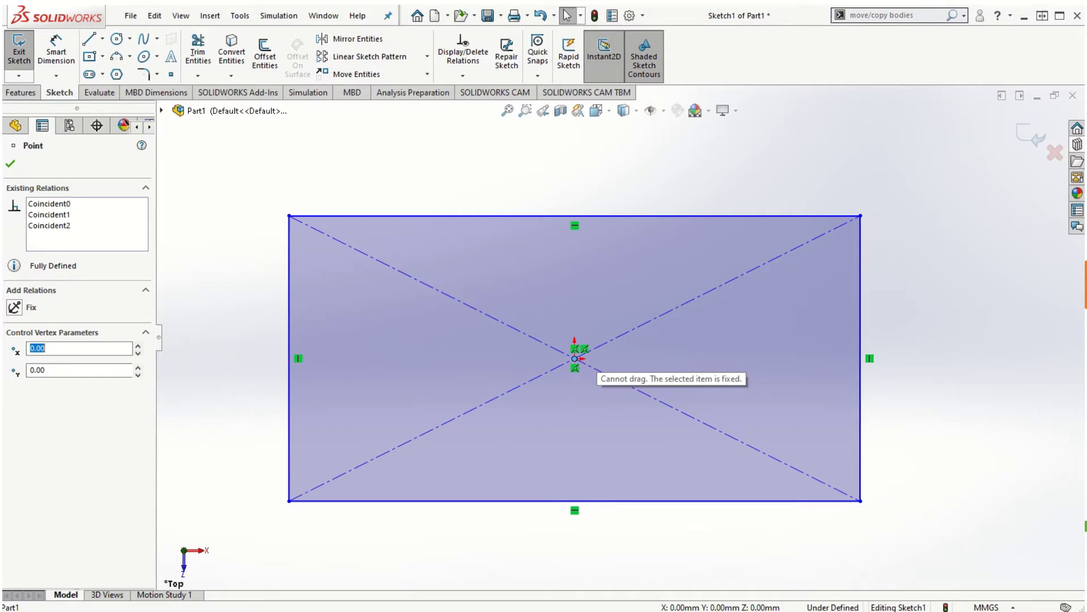
{"action": "left_click", "coordinate": [577, 359]}
{"action": "mouse_move", "coordinate": [575, 360]}
{"action": "left_mouse_down"}
{"action": "mouse_move", "coordinate": [533, 356]}
{"action": "mouse_move", "coordinate": [573, 357]}
{"action": "mouse_move", "coordinate": [586, 369]}
{"action": "left_mouse_up"}
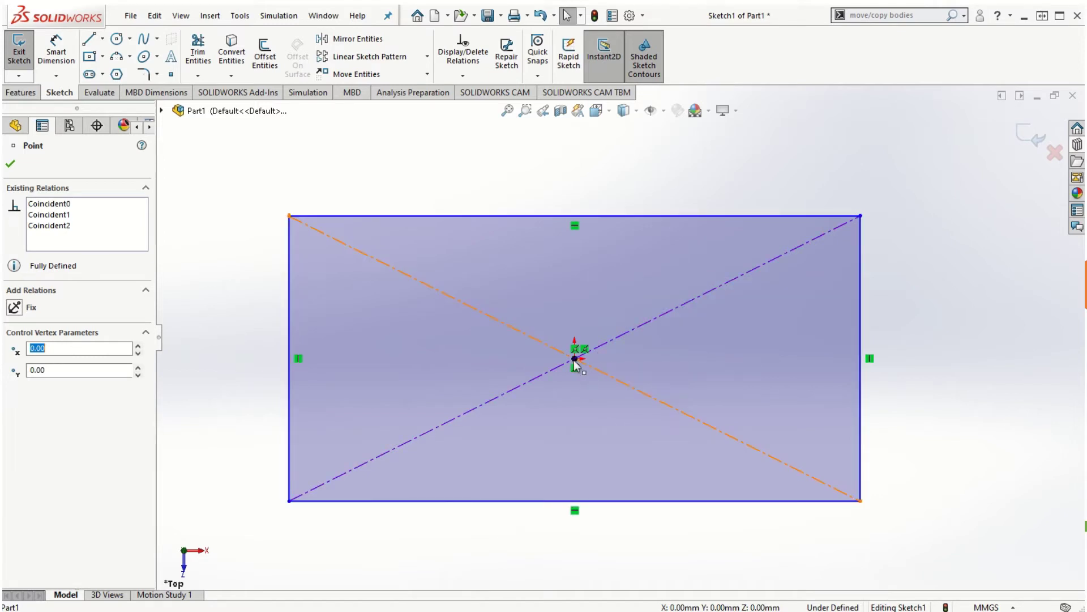
{"action": "left_click", "coordinate": [215, 134]}
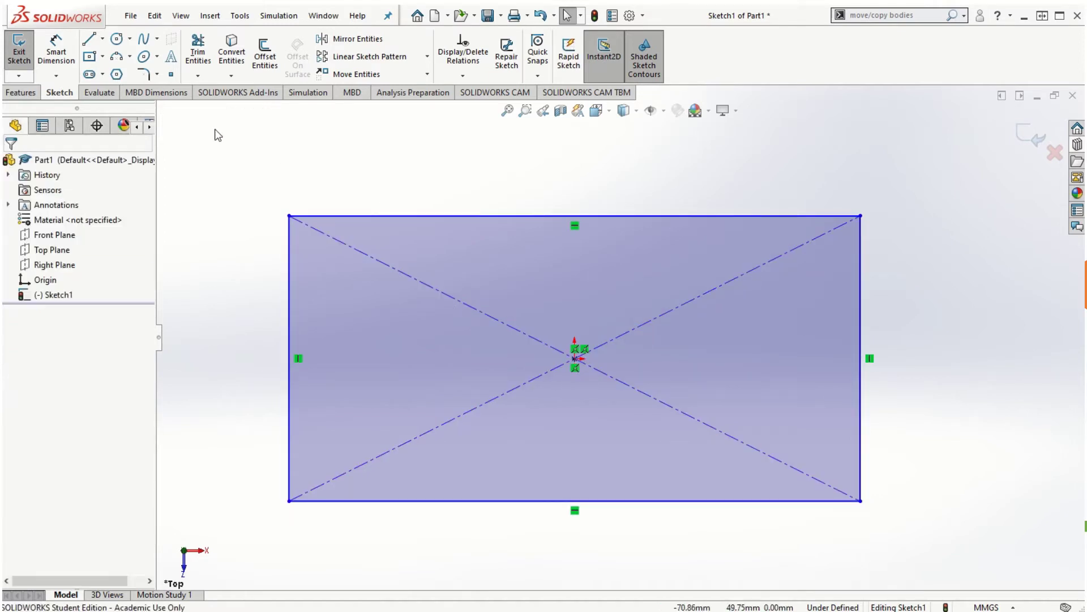
- Draw a second center rectangle about 31 × 8 mm, above the upper-right part of the first one
{"action": "left_click", "coordinate": [91, 57]}
{"action": "left_click", "coordinate": [814, 129]}
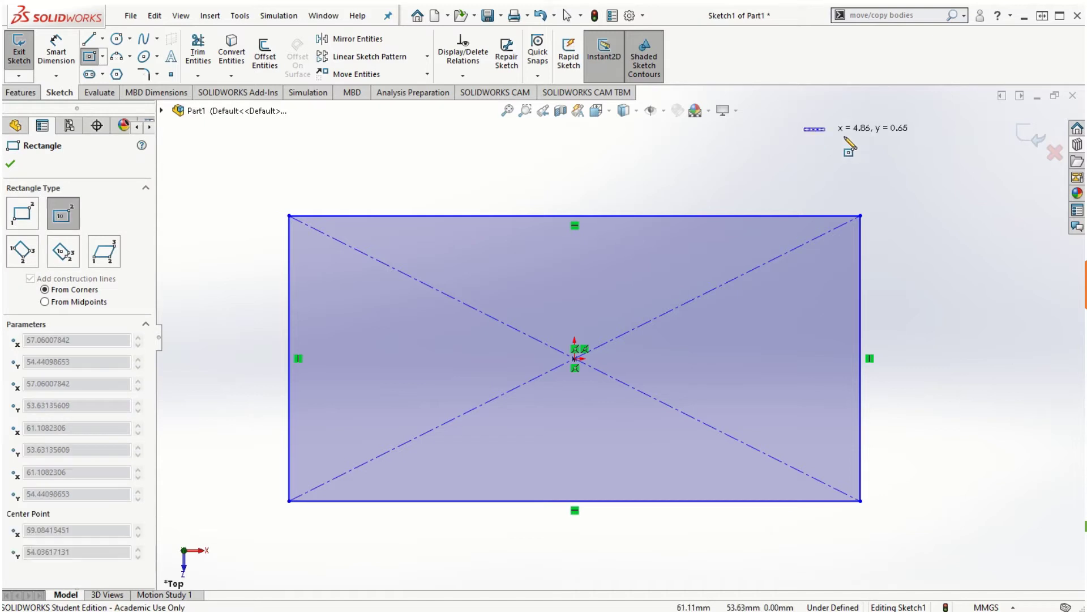
{"action": "left_click", "coordinate": [880, 147]}
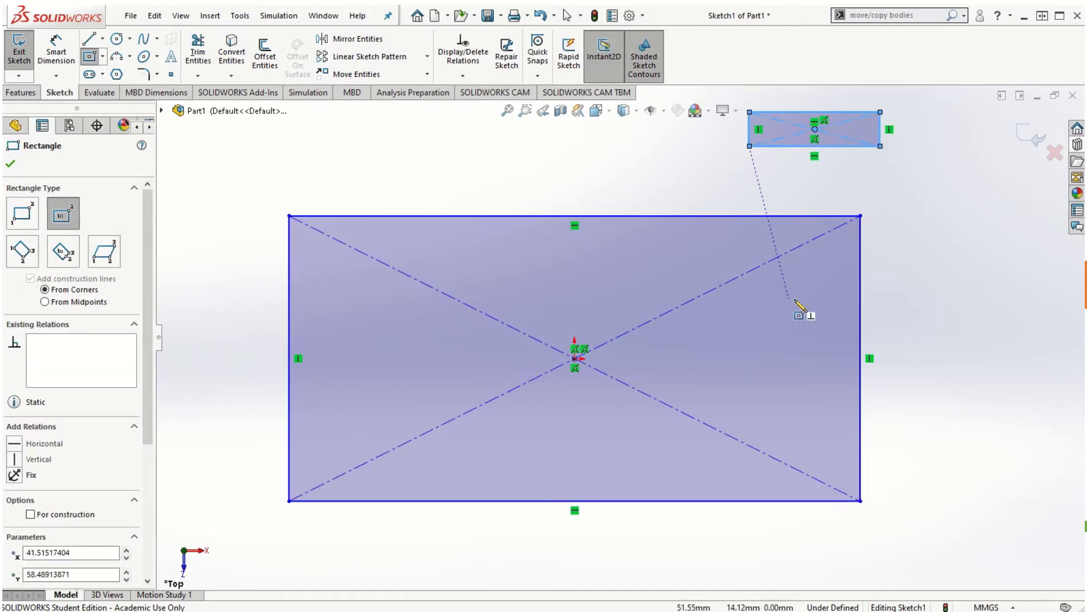
{"action": "key", "text": "Escape"}
- Enlarge the second rectangle by its corner and move its center point to about X 69.0, Y 38.2 mm
{"action": "left_click_drag", "start_coordinate": [815, 129], "coordinate": [983, 315]}
{"action": "left_click", "coordinate": [906, 293]}
{"action": "left_click_drag", "start_coordinate": [906, 294], "coordinate": [622, 148]}
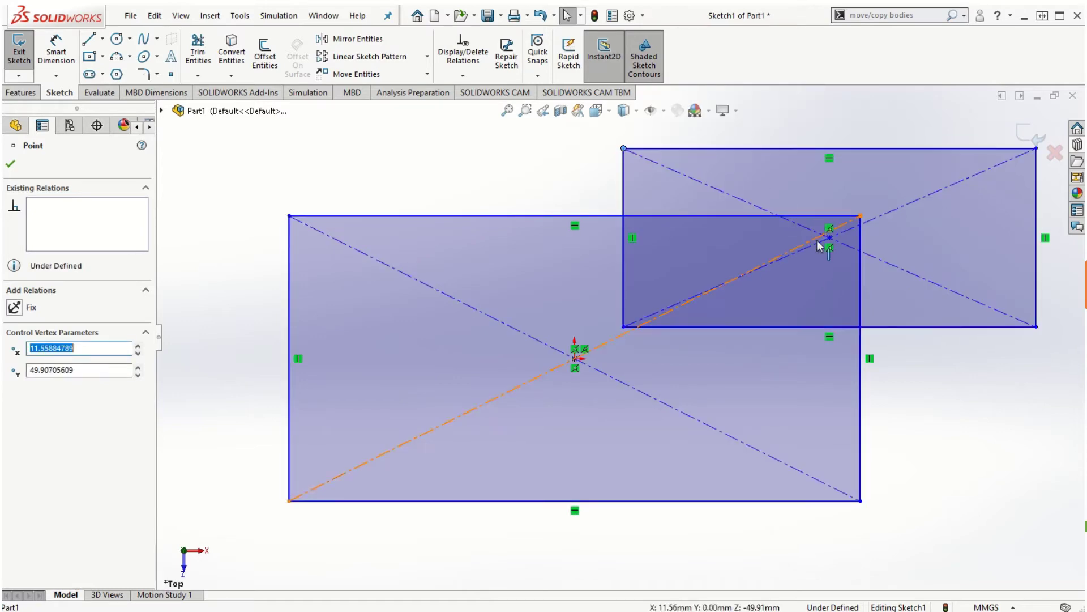
{"action": "left_click_drag", "start_coordinate": [831, 238], "coordinate": [865, 197]}
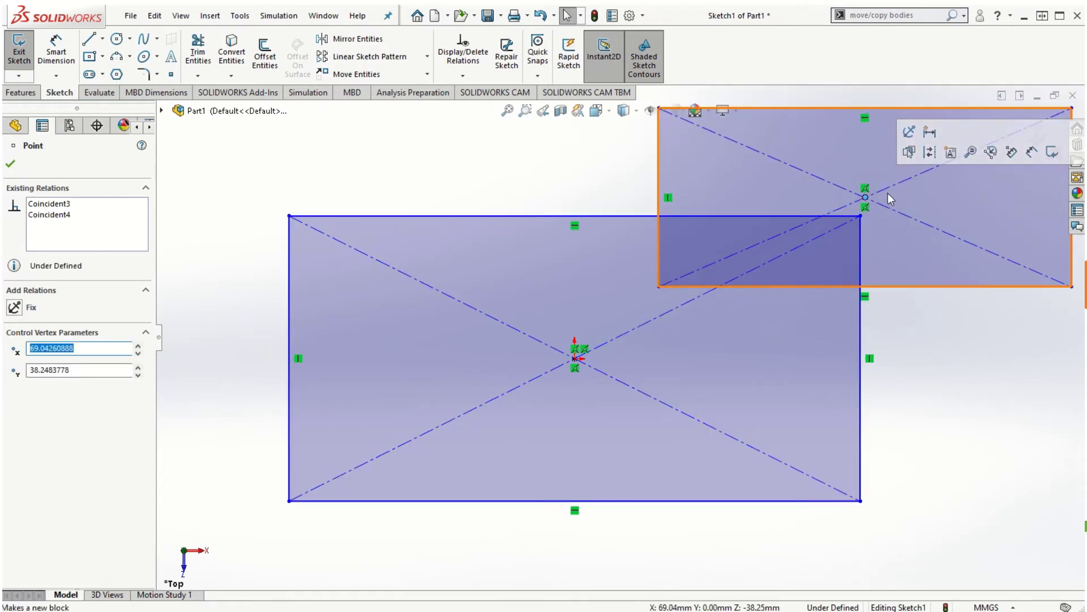
{"action": "left_click", "coordinate": [964, 336]}
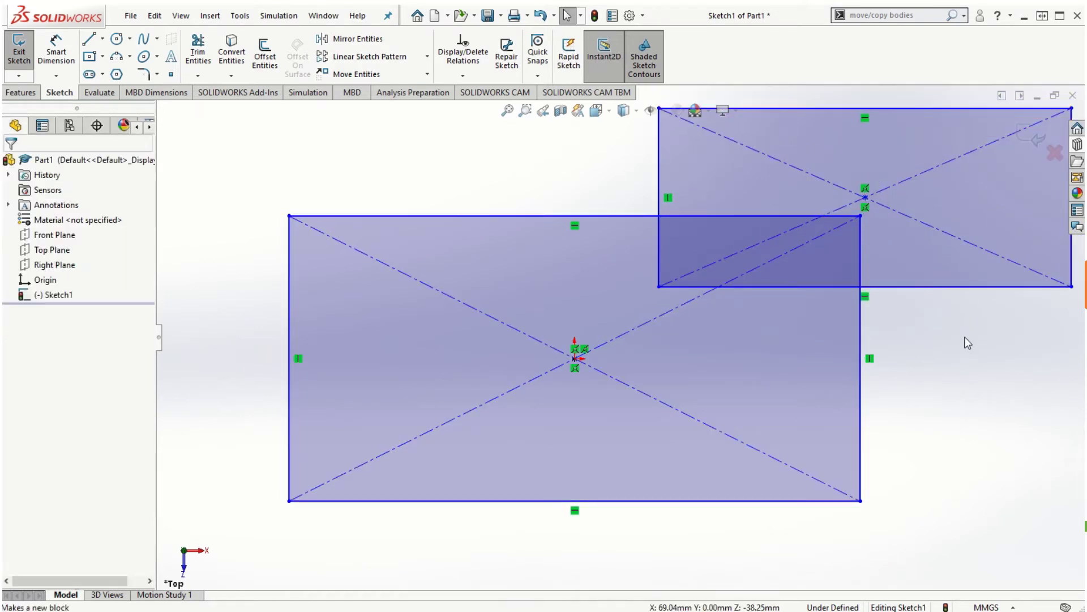
- Delete the second rectangle's edges and diagonals, then select the remaining rectangle's center point at the origin
{"action": "left_click", "coordinate": [956, 287]}
{"action": "key", "text": "Delete"}
{"action": "left_click", "coordinate": [913, 221]}
{"action": "key", "text": "Delete"}
{"action": "left_click", "coordinate": [923, 175]}
{"action": "key", "text": "Delete"}
{"action": "left_click", "coordinate": [917, 107]}
{"action": "key", "text": "Delete"}
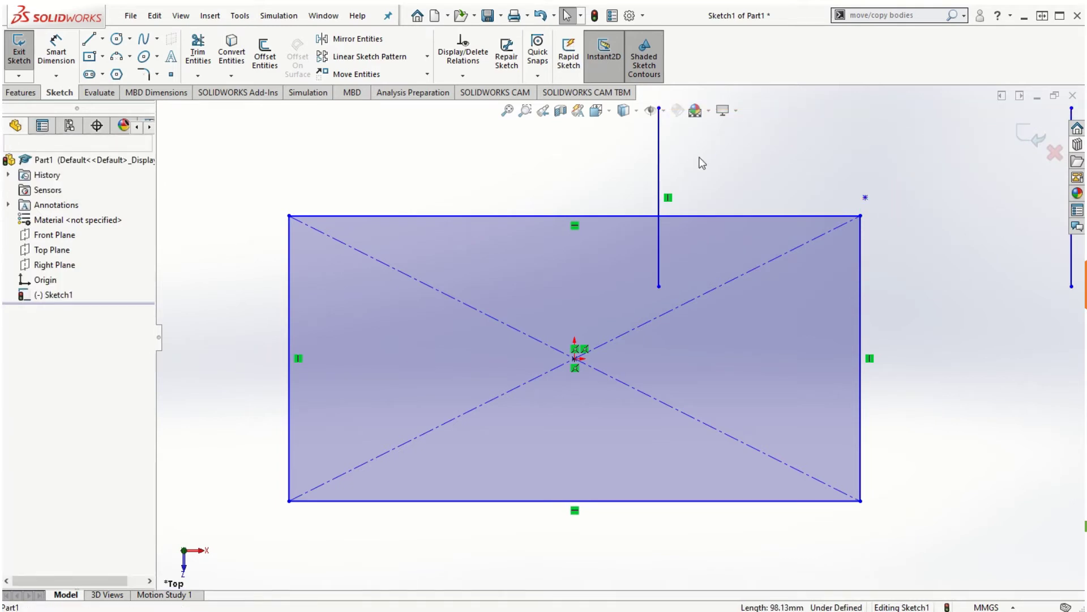
{"action": "left_click", "coordinate": [659, 164]}
{"action": "key", "text": "Delete"}
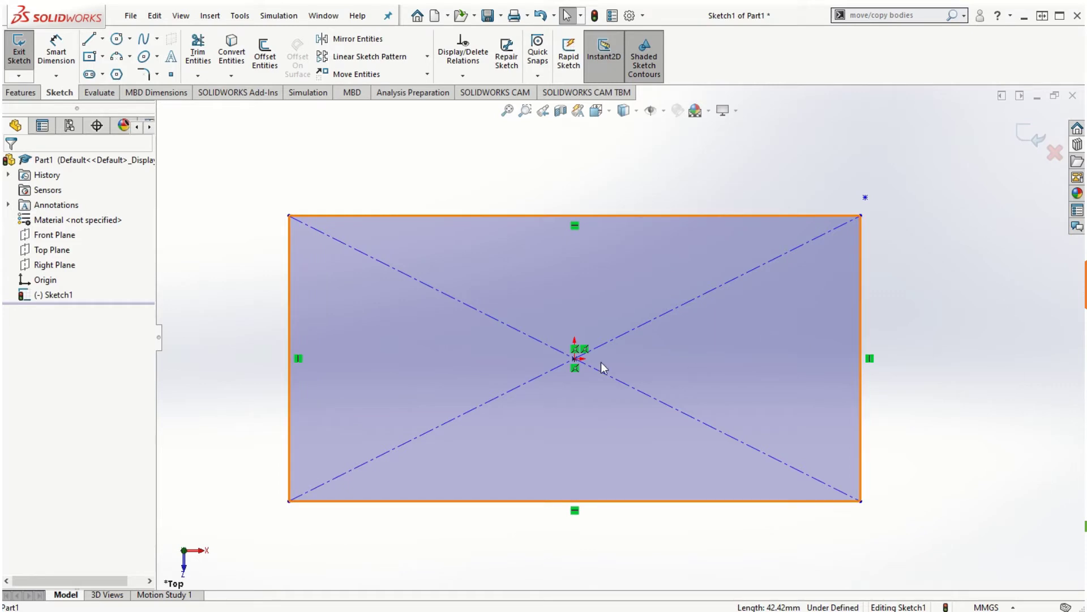
{"action": "left_click", "coordinate": [575, 359]}
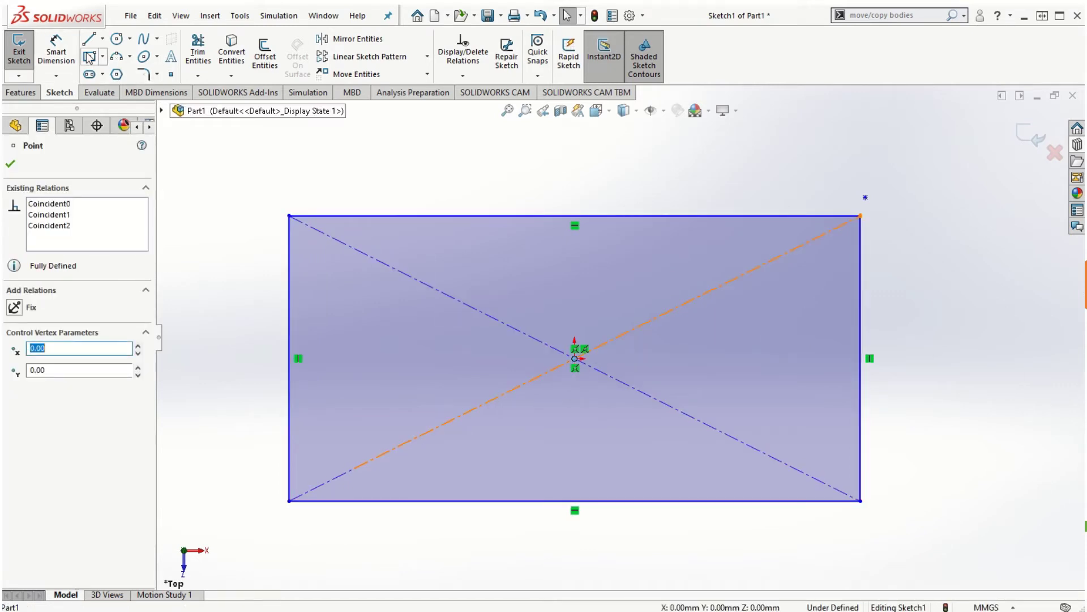
- Dimension the rectangle's upper edge to 100 mm and its right edge to 50 mm
{"action": "left_click", "coordinate": [56, 52]}
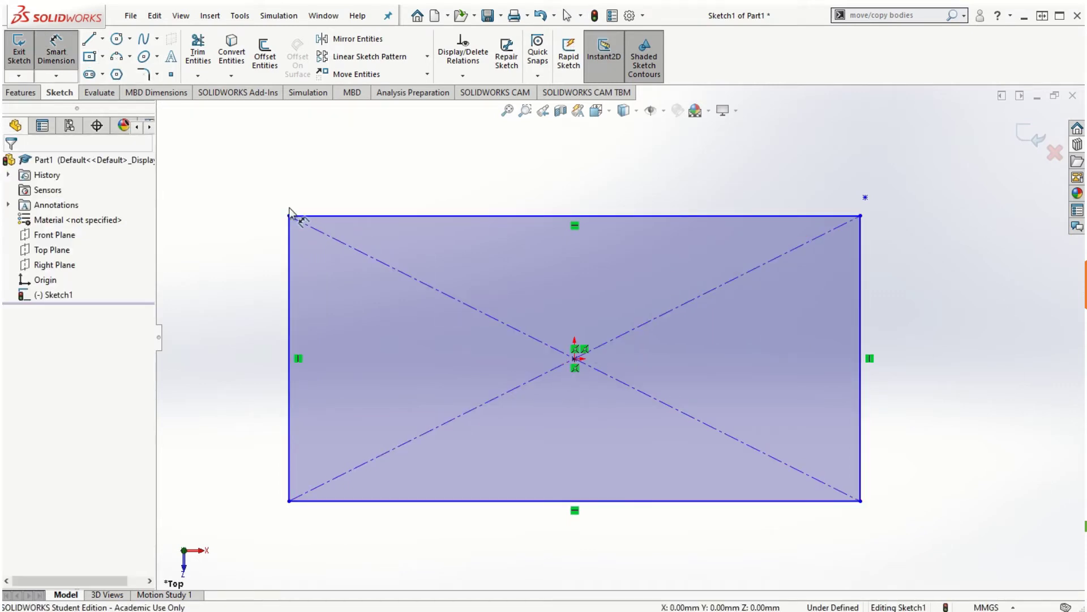
{"action": "left_click", "coordinate": [525, 216]}
{"action": "left_click", "coordinate": [585, 178]}
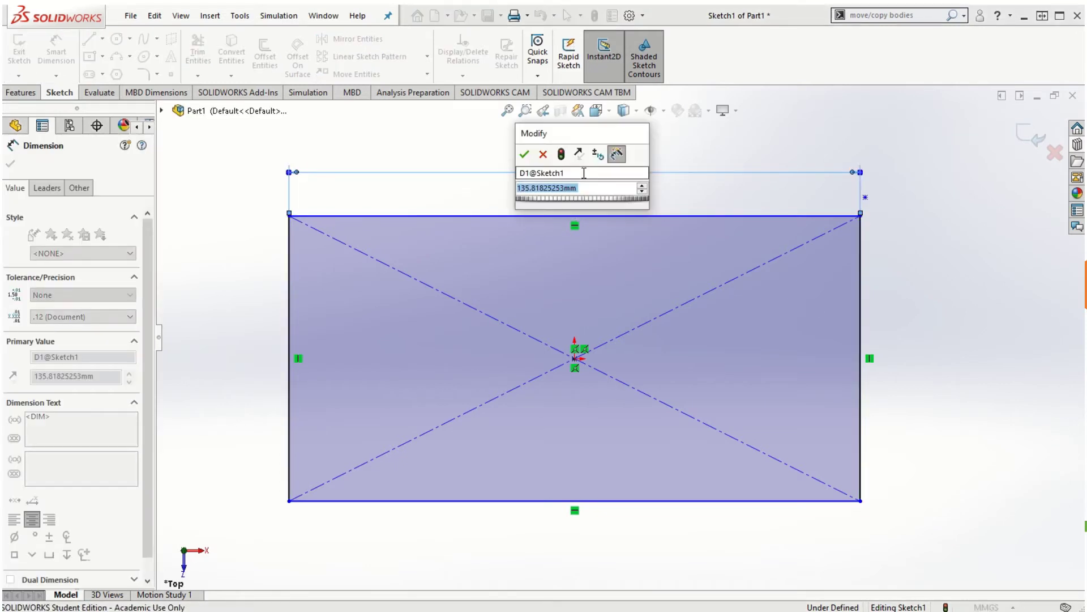
{"action": "key", "text": "Escape"}
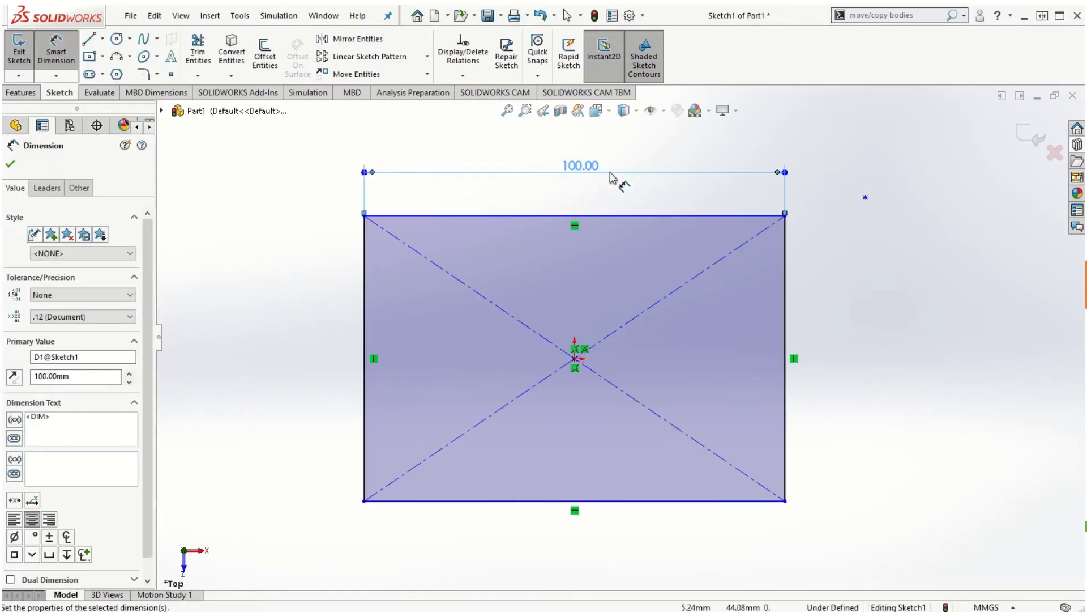
{"action": "left_click", "coordinate": [791, 303]}
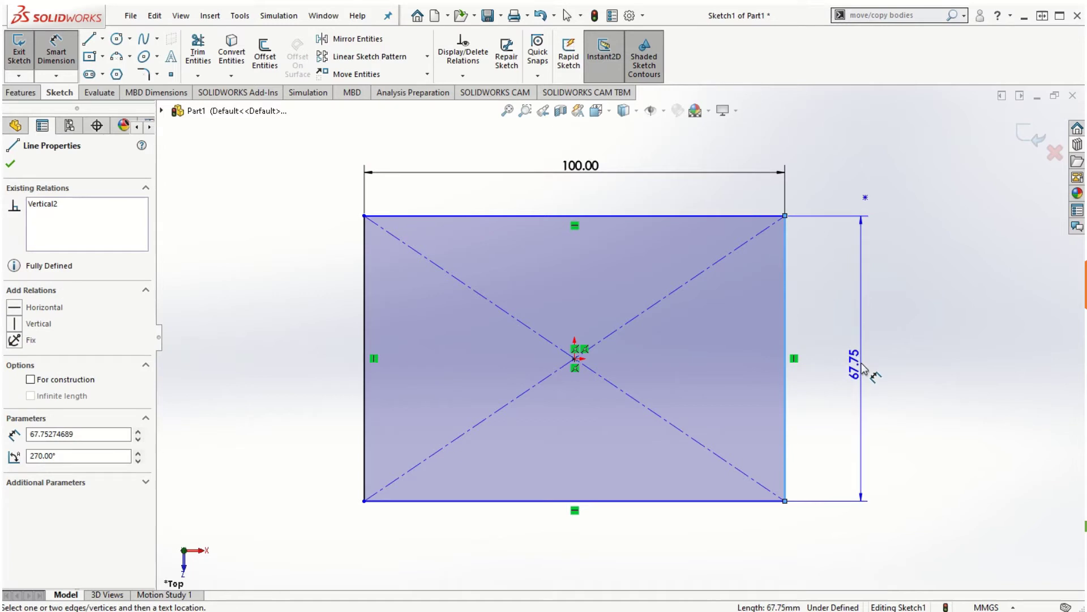
{"action": "left_click", "coordinate": [867, 363]}
{"action": "type", "text": "50"}
{"action": "key", "text": "Return"}
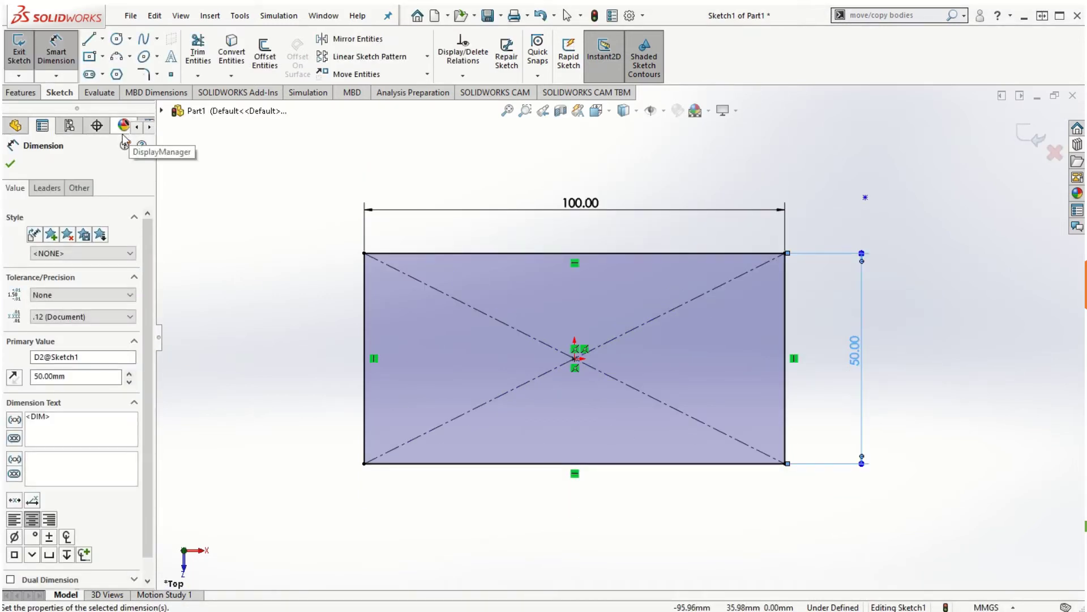
- Draw a circle of about 14.4 mm radius inside the rectangle and move its center to about X 18.4, Y 4.1 mm
{"action": "left_click", "coordinate": [117, 41]}
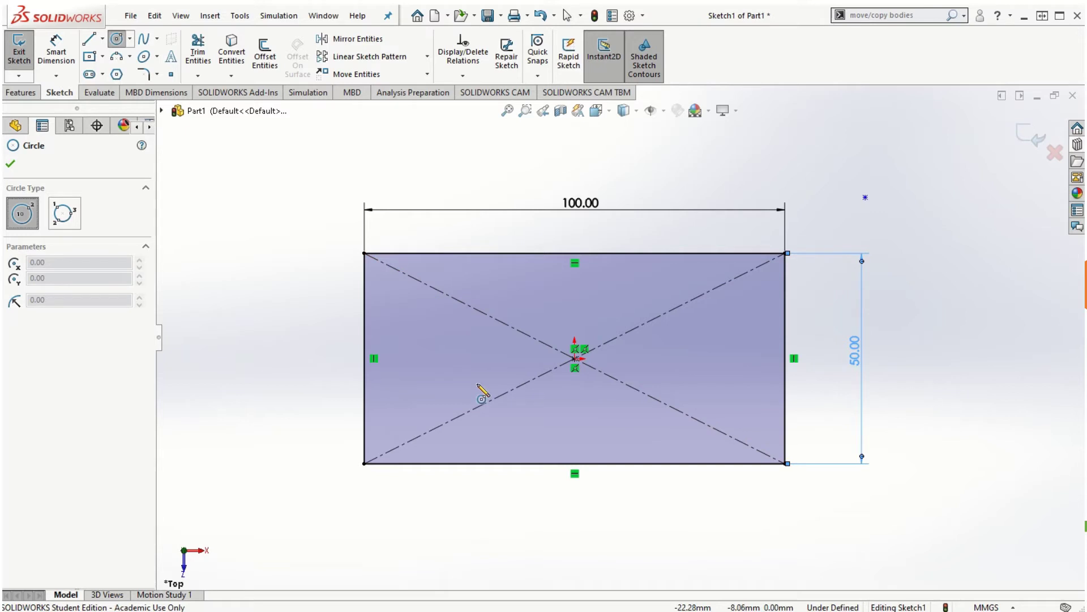
{"action": "left_click", "coordinate": [454, 333]}
{"action": "left_click", "coordinate": [497, 377]}
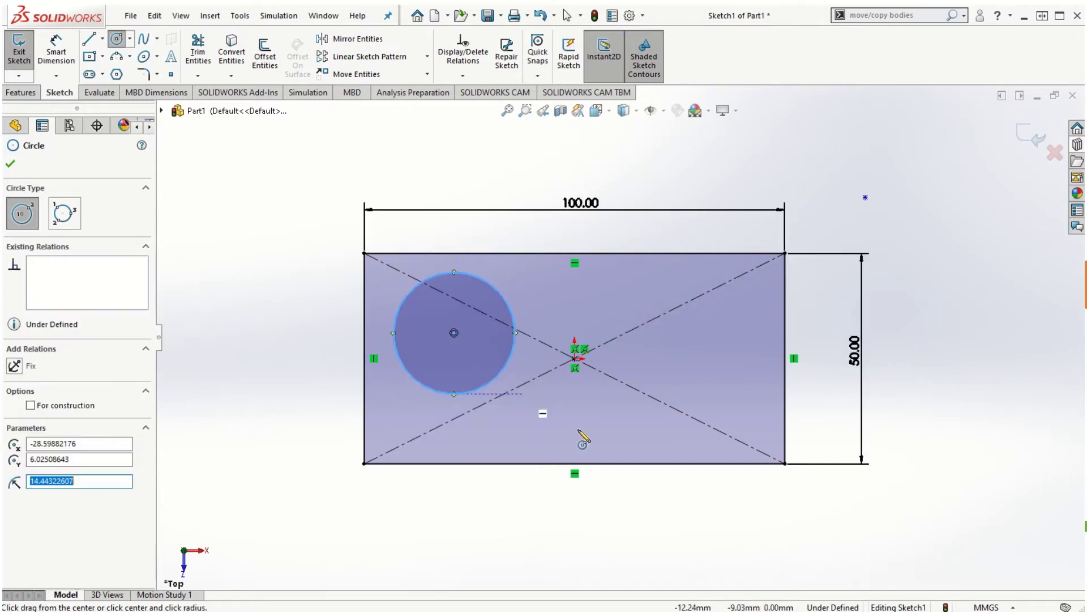
{"action": "left_click", "coordinate": [11, 165]}
{"action": "left_click_drag", "start_coordinate": [456, 333], "coordinate": [662, 332]}
{"action": "left_click", "coordinate": [219, 299]}
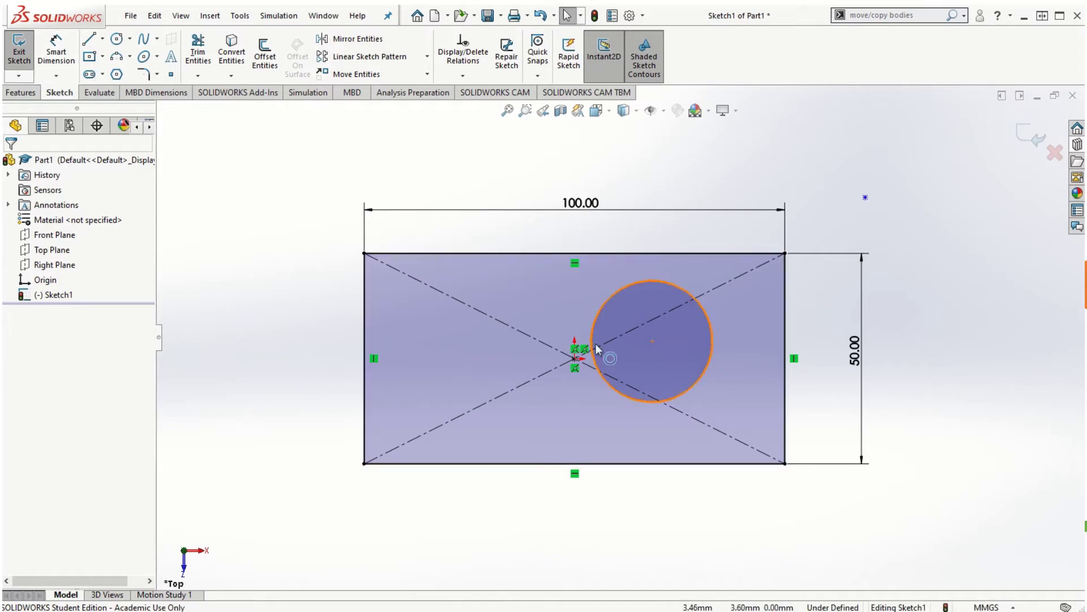
- Dimension the circle's diameter to 25 mm
{"action": "left_click", "coordinate": [56, 55]}
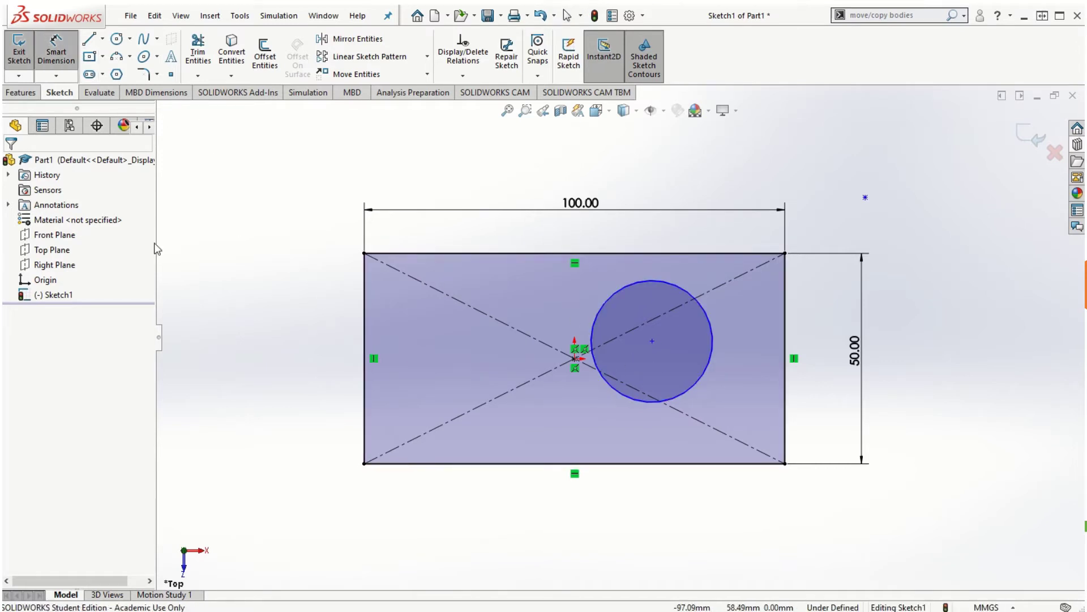
{"action": "left_click", "coordinate": [669, 289]}
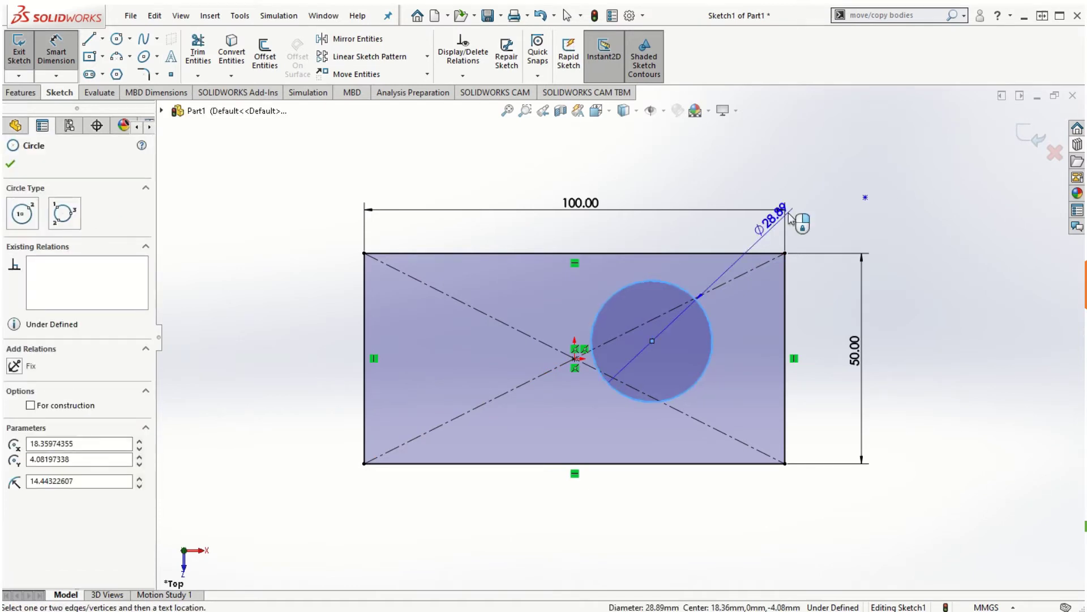
{"action": "left_click", "coordinate": [806, 148]}
{"action": "left_click", "coordinate": [805, 148]}
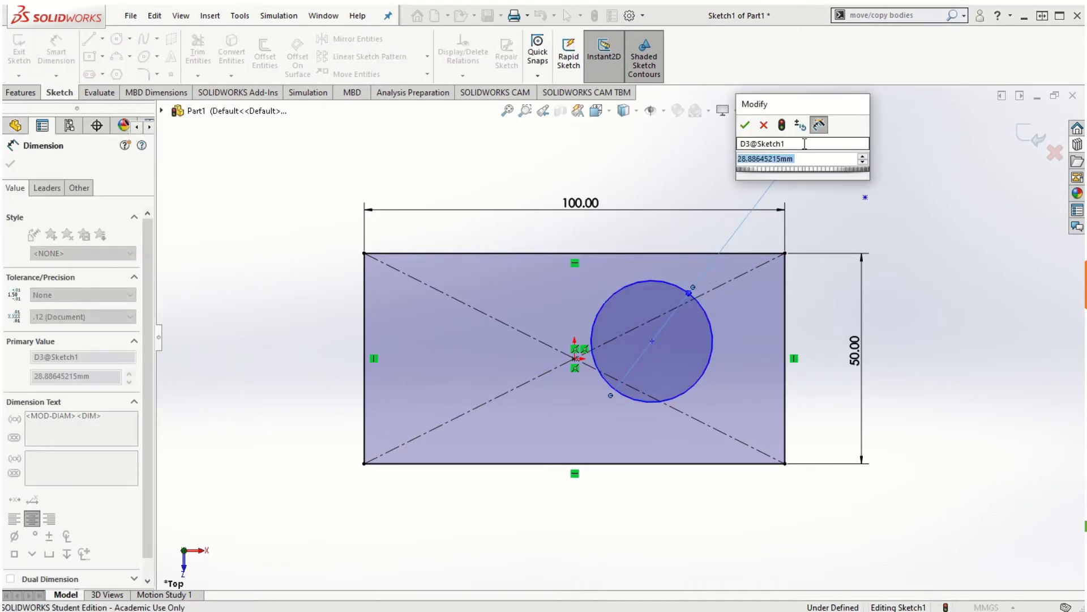
{"action": "type", "text": "25"}
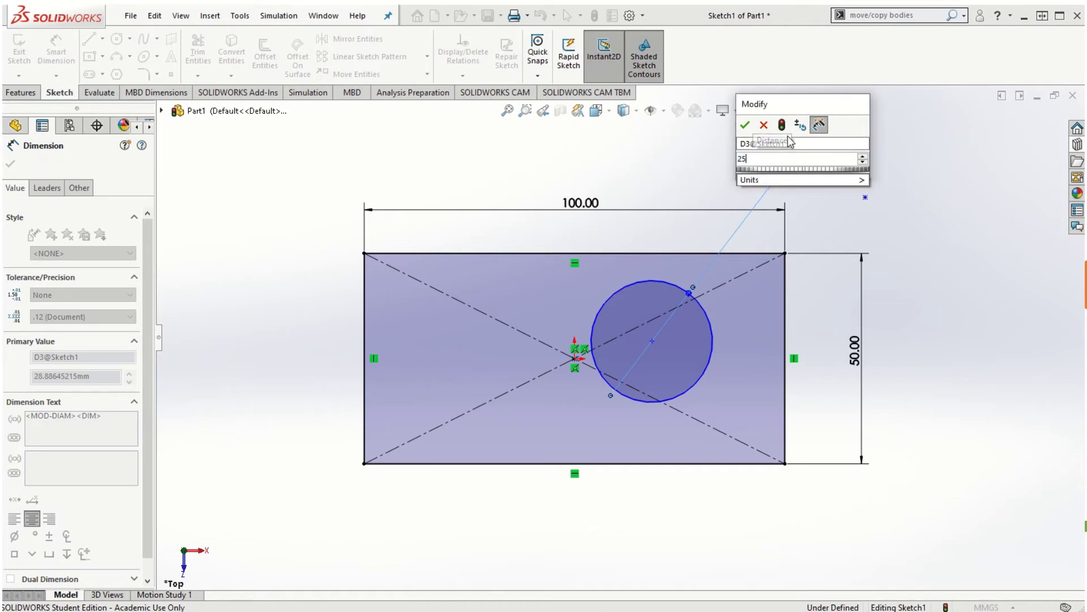
{"action": "key", "text": "Return"}
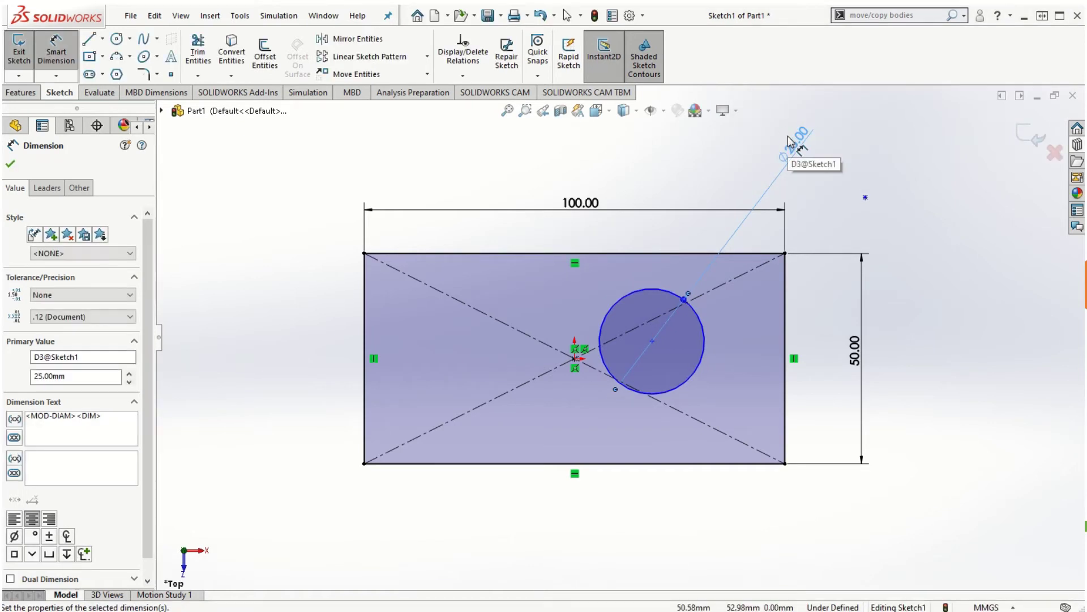
- Dimension the circle's center 25 mm from the rectangle's upper edge
{"action": "left_click", "coordinate": [652, 341]}
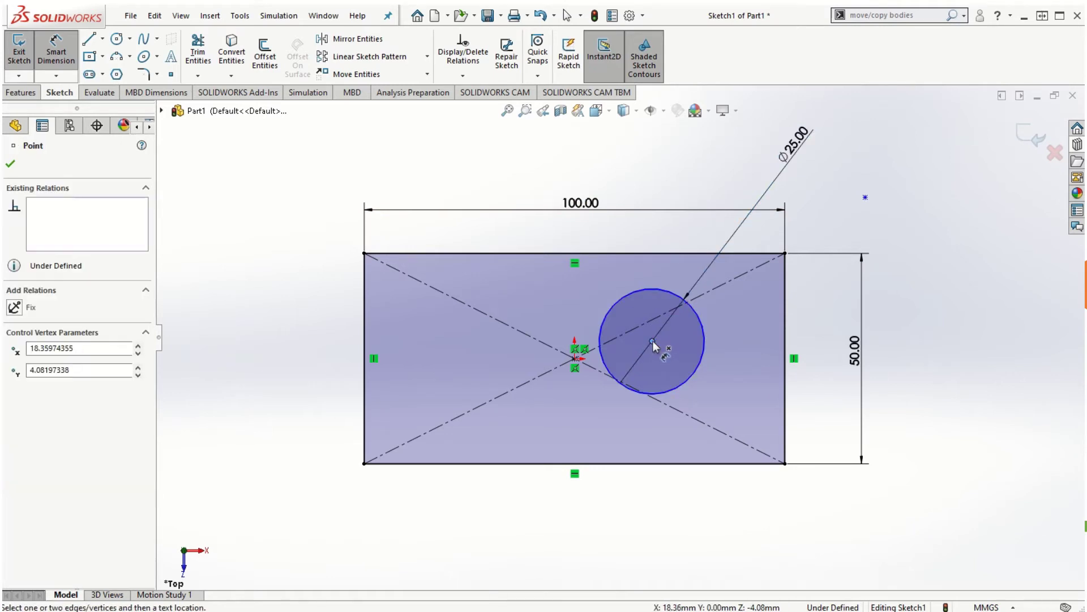
{"action": "left_click", "coordinate": [656, 254]}
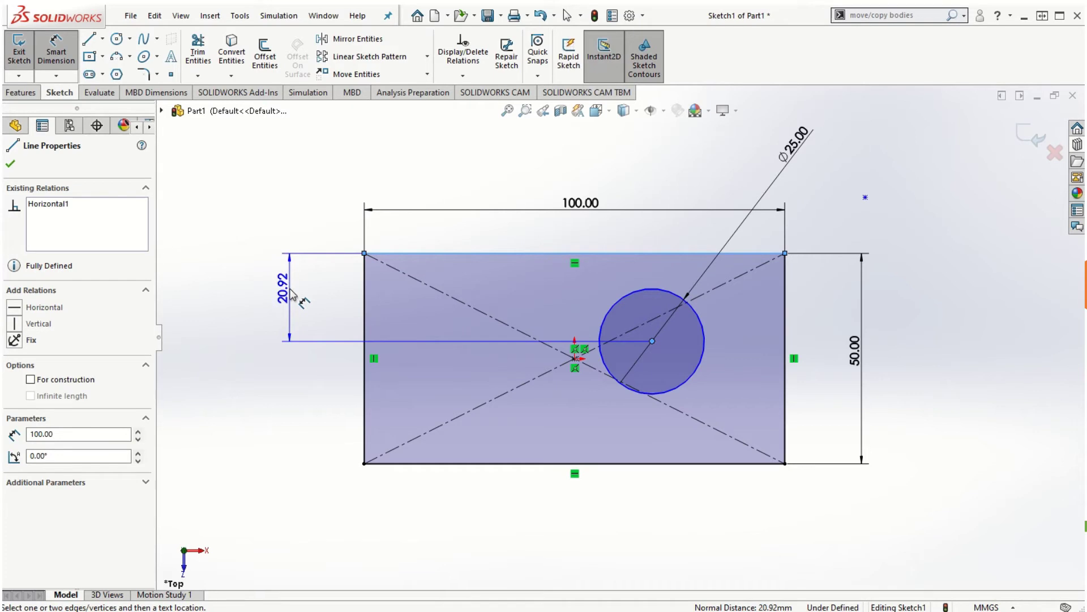
{"action": "left_click", "coordinate": [290, 293]}
{"action": "type", "text": "25"}
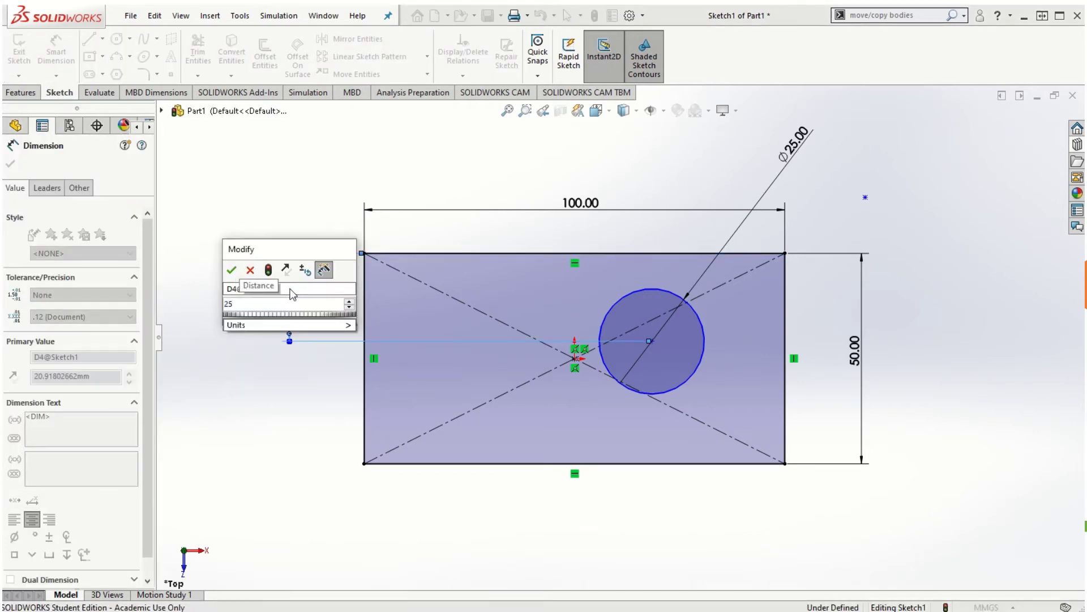
{"action": "key", "text": "Return"}
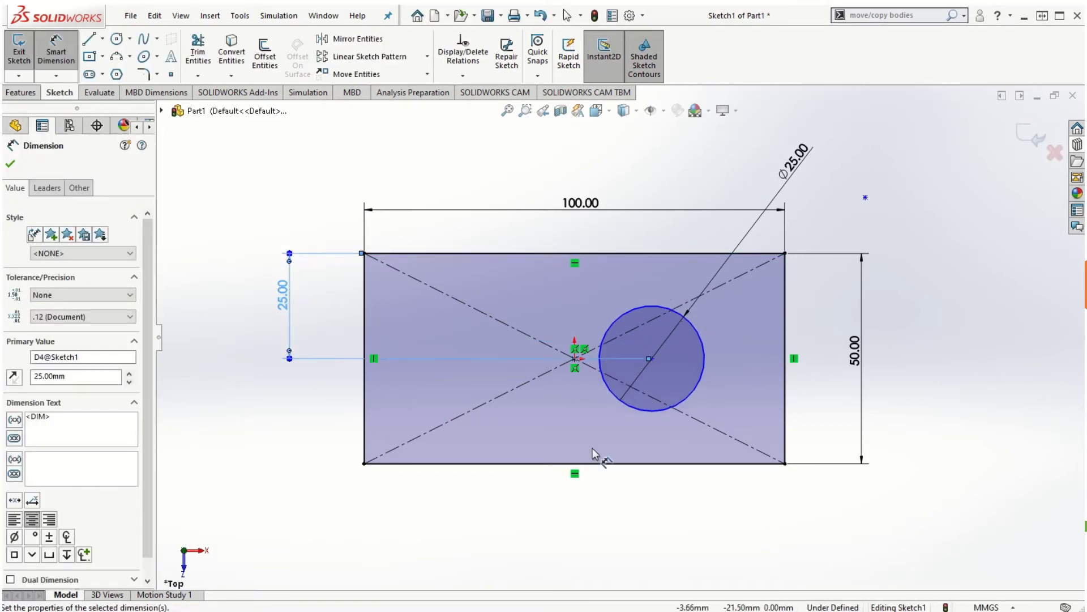
- Dimension the circle's center 50 mm from the rectangle's right edge and finish dimensioning
{"action": "left_click", "coordinate": [652, 359]}
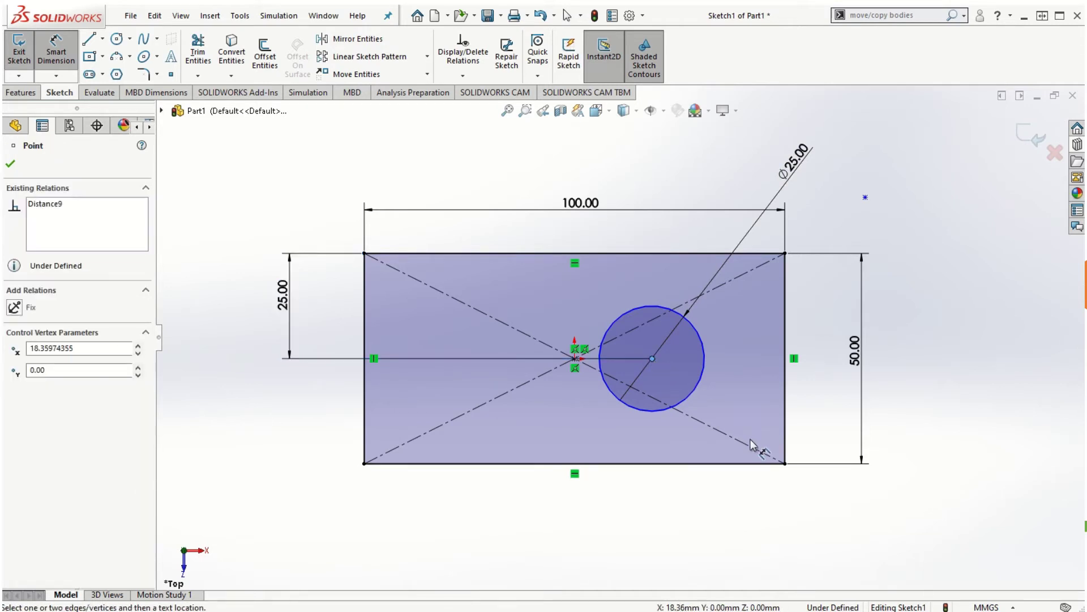
{"action": "left_click", "coordinate": [785, 407]}
{"action": "left_click", "coordinate": [730, 513]}
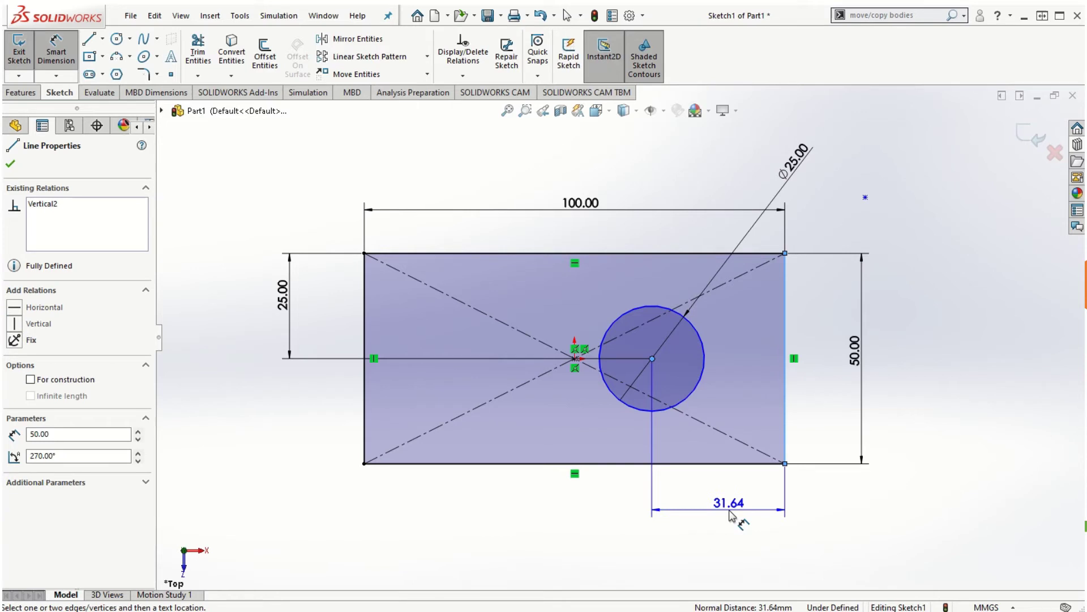
{"action": "type", "text": "50"}
{"action": "key", "text": "Return"}
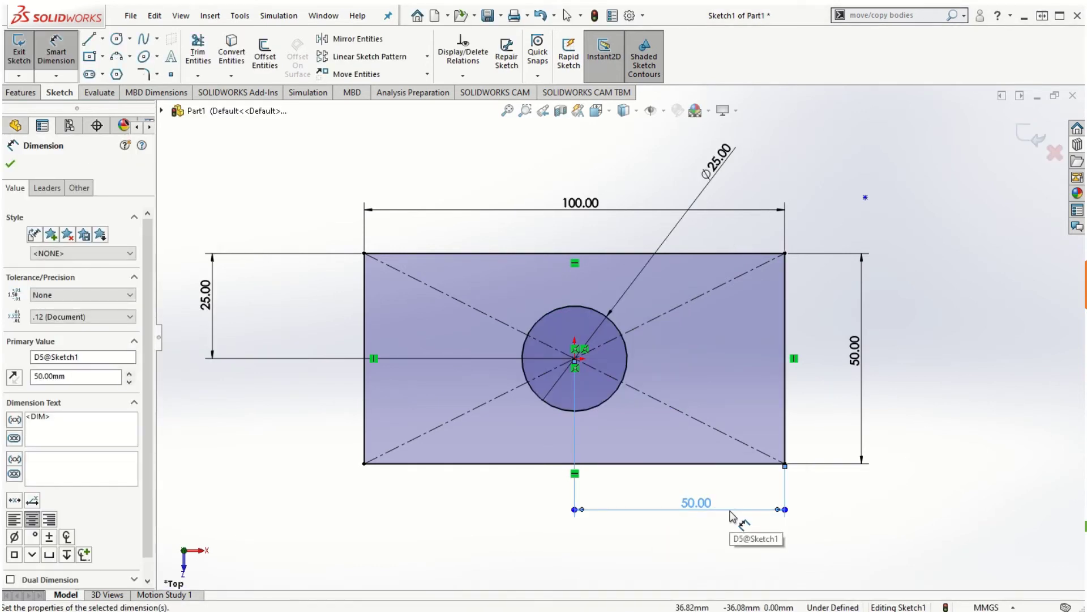
{"action": "left_click", "coordinate": [12, 165]}
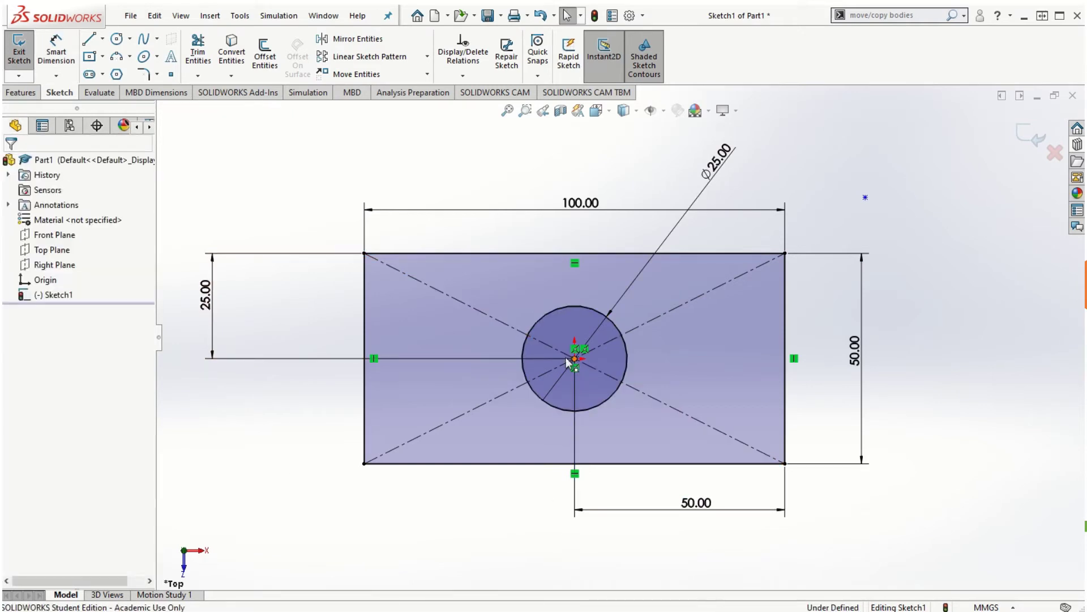
- Select the center point at the origin to check its relations, then clear the selection
{"action": "left_click", "coordinate": [574, 359]}
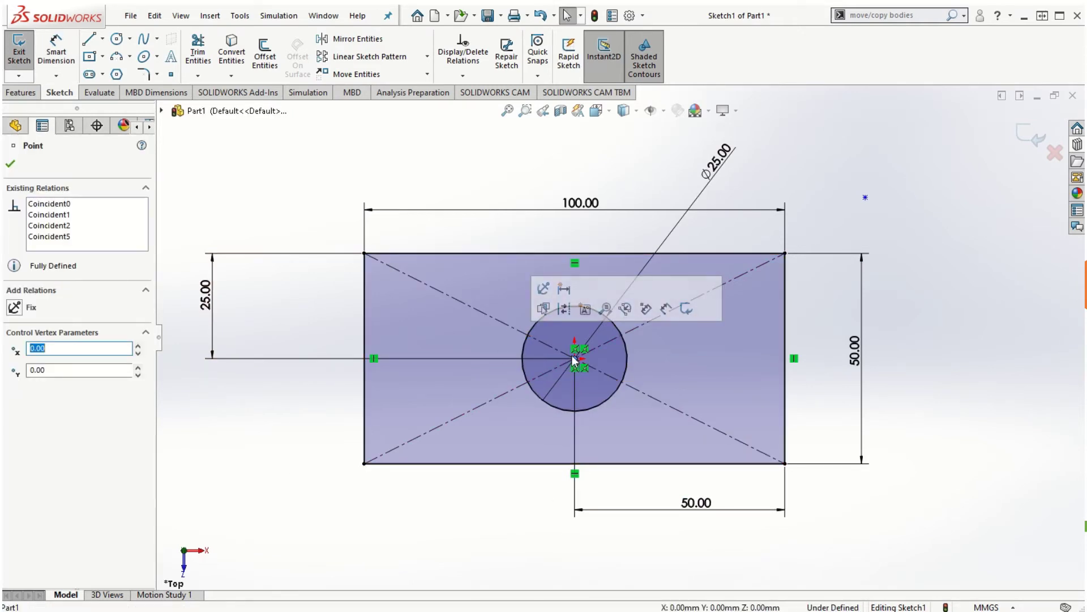
{"action": "left_click", "coordinate": [1030, 475]}
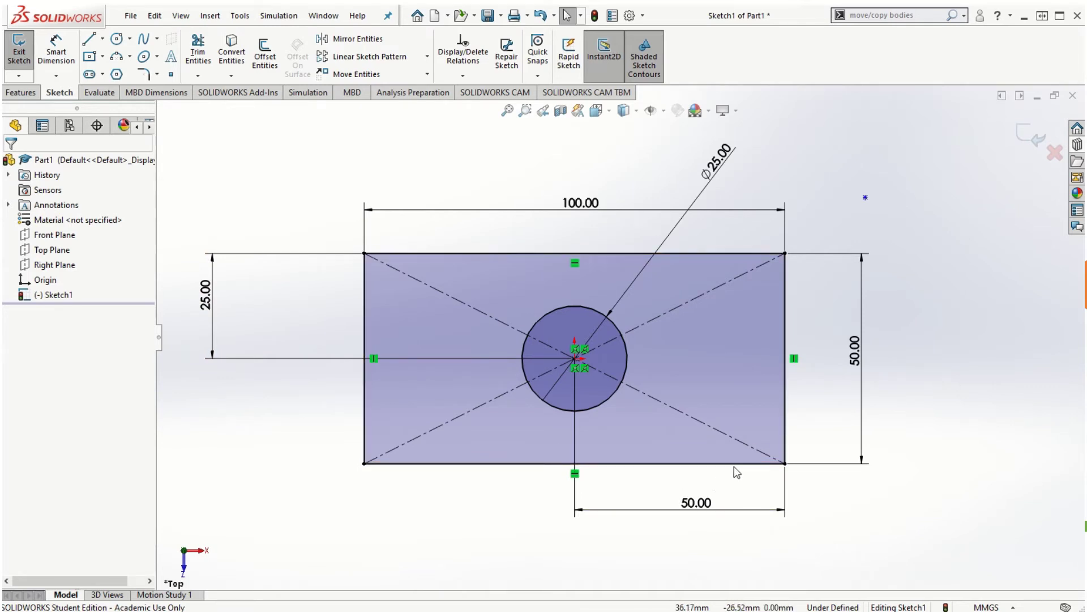
{"action": "key", "text": "z"}
{"action": "scroll", "coordinate": [576, 386], "scroll_direction": "up", "scroll_amount": 3}
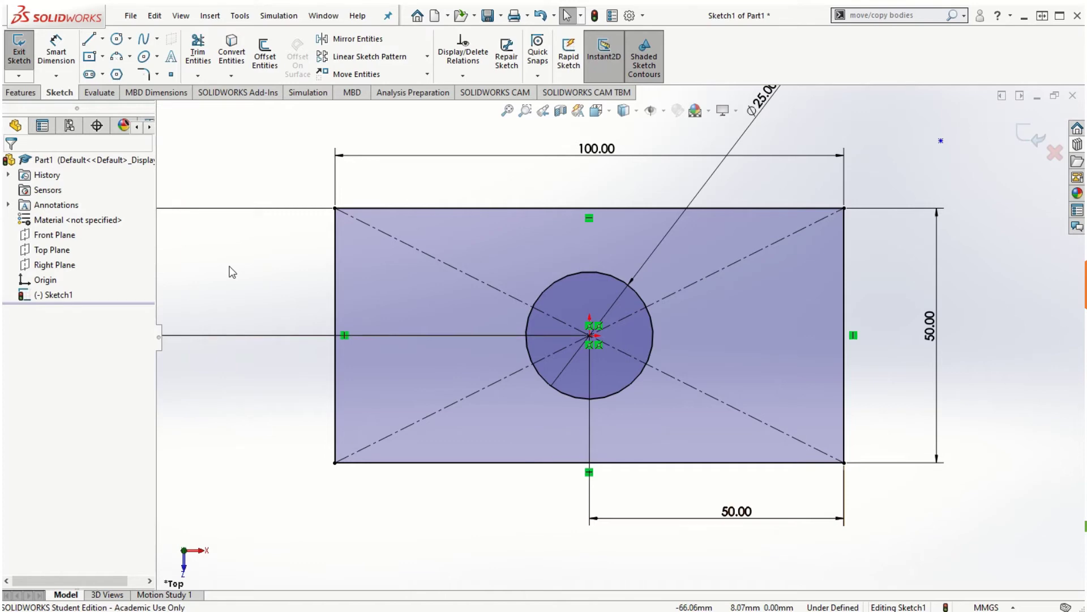
- Extrude the rectangle with its circular hole as a blind boss 10 mm deep
{"action": "left_click", "coordinate": [23, 93]}
{"action": "left_click", "coordinate": [24, 51]}
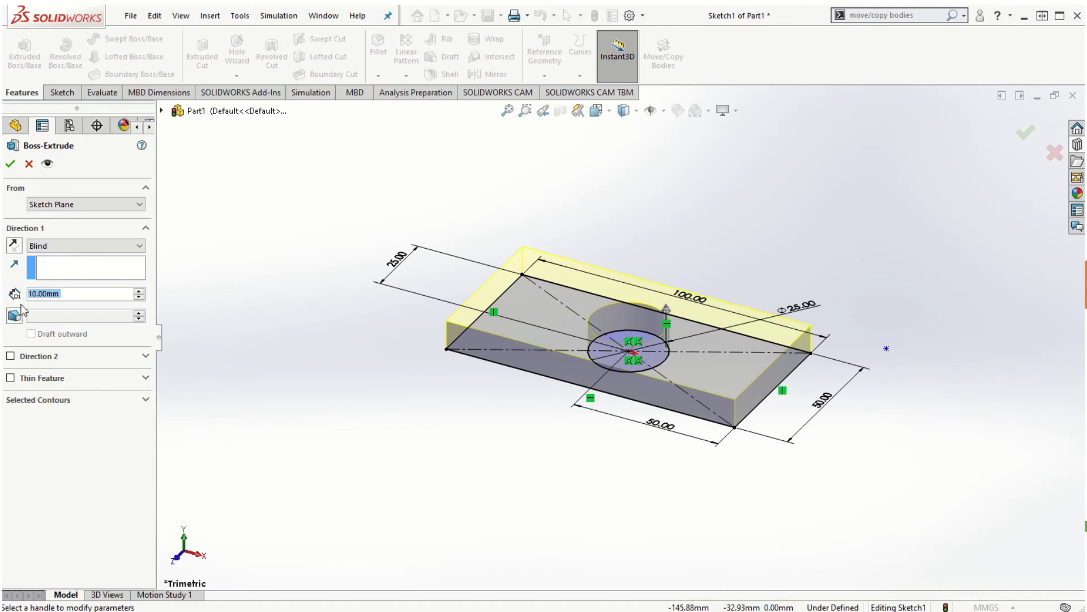
{"action": "left_click", "coordinate": [76, 294]}
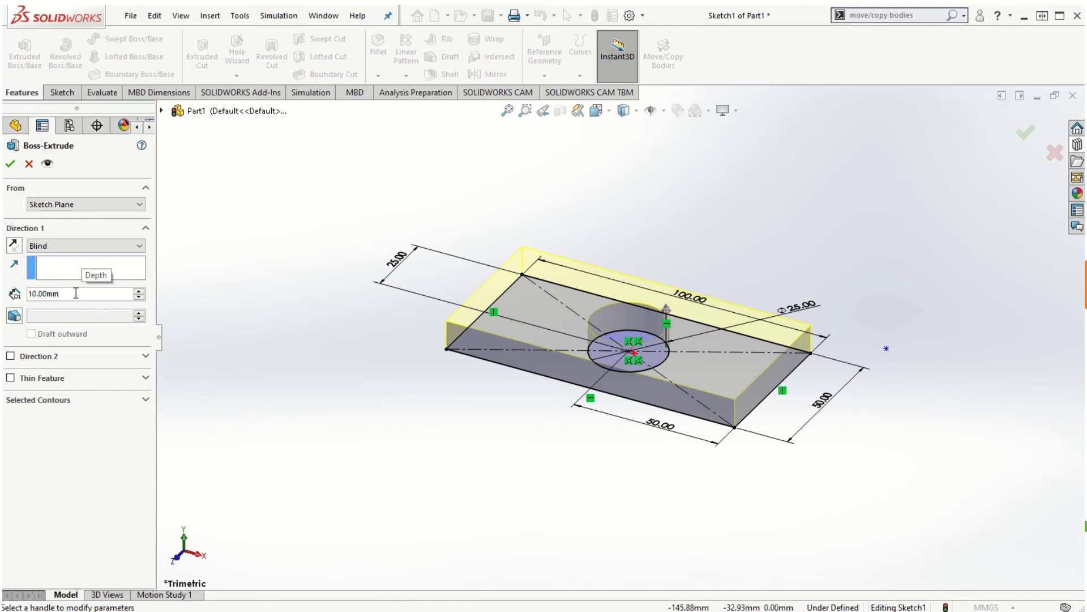
{"action": "left_click", "coordinate": [140, 292]}
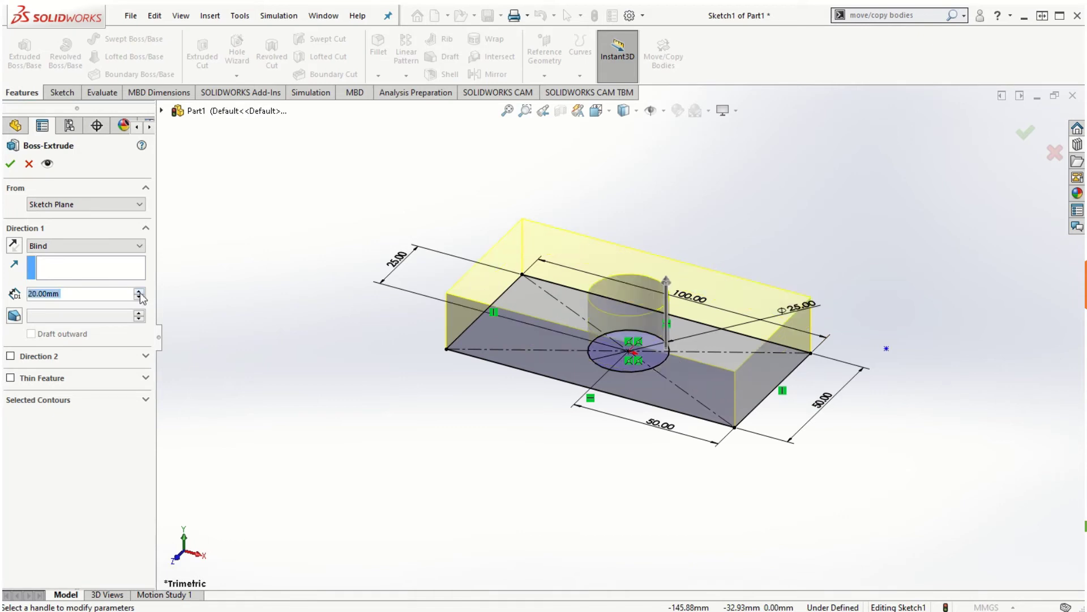
{"action": "left_click", "coordinate": [139, 292]}
{"action": "left_click", "coordinate": [139, 297]}
{"action": "left_click", "coordinate": [139, 297]}
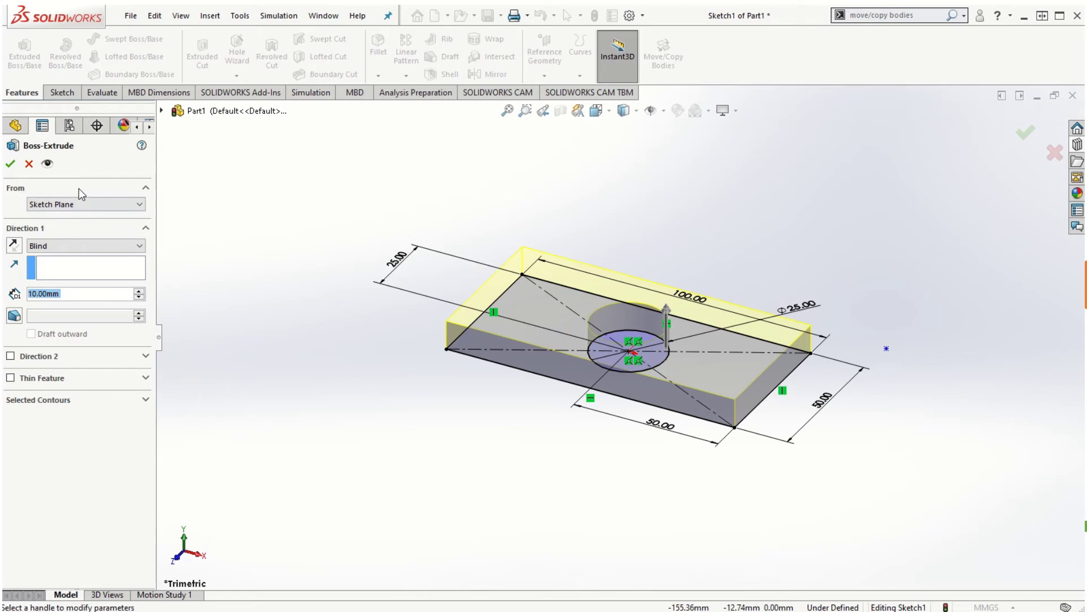
{"action": "left_click", "coordinate": [10, 165]}
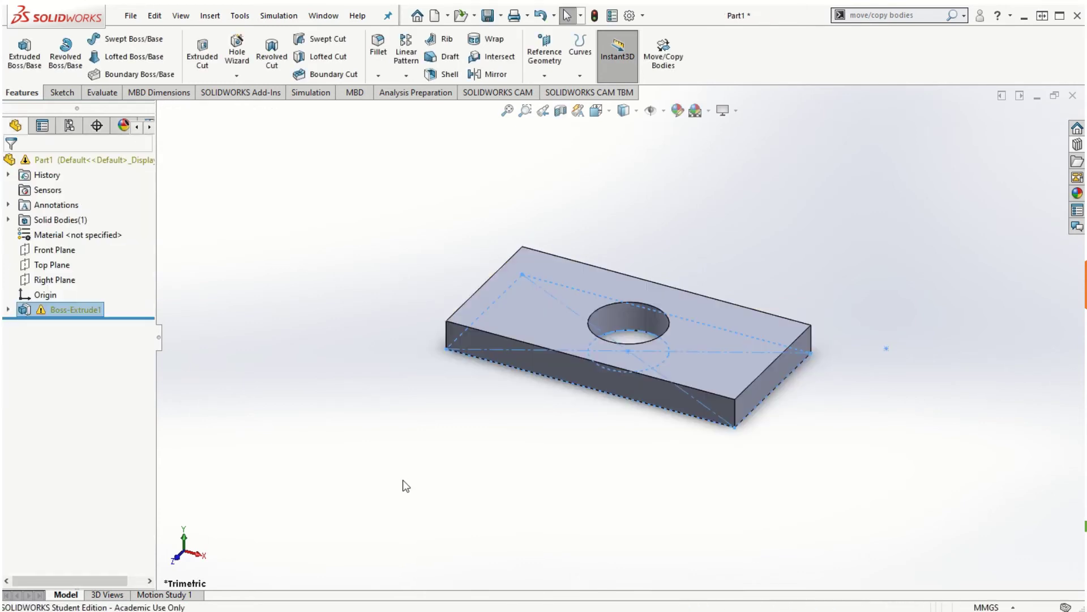
{"action": "scroll", "coordinate": [605, 444], "scroll_direction": "down", "scroll_amount": 3}
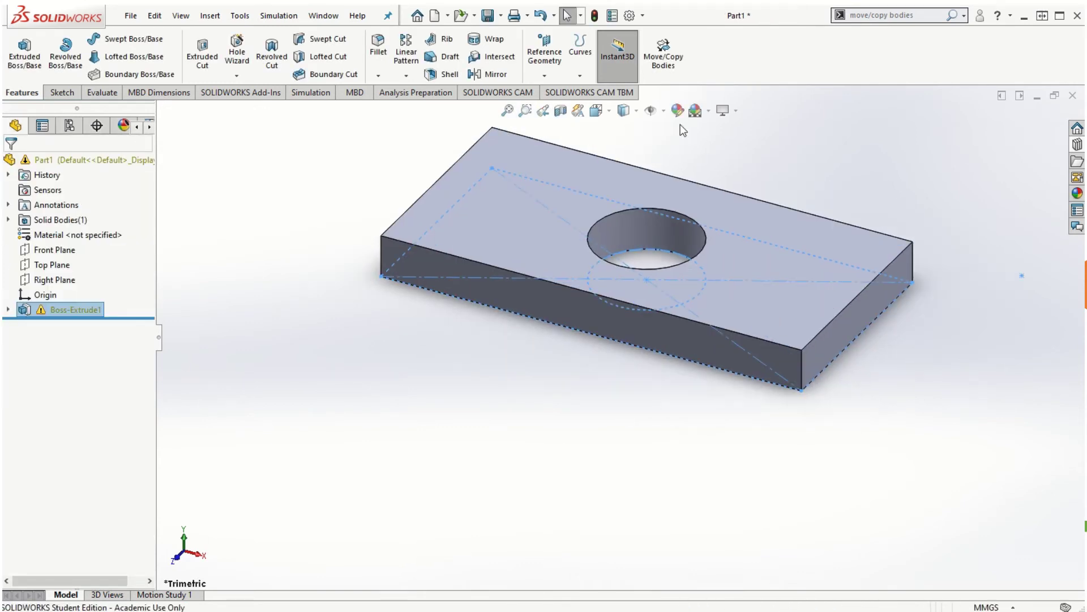
{"action": "scroll", "coordinate": [664, 163], "scroll_direction": "down", "scroll_amount": 2}
{"action": "scroll", "coordinate": [674, 219], "scroll_direction": "up", "scroll_amount": 2}
{"action": "left_click", "coordinate": [604, 465]}
{"action": "middle_click_drag", "start_coordinate": [617, 466], "coordinate": [614, 548]}
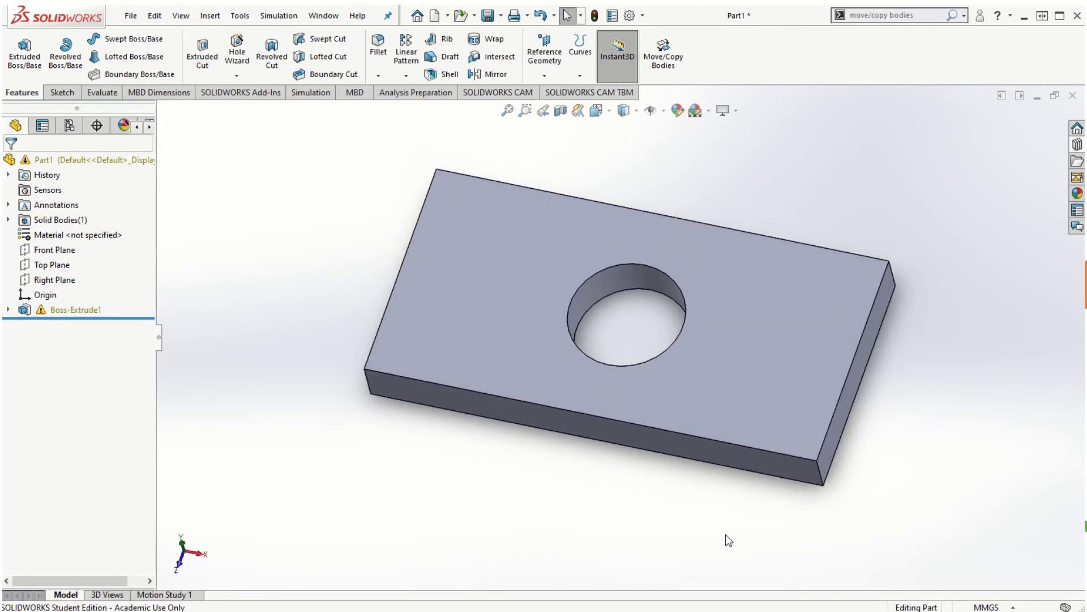
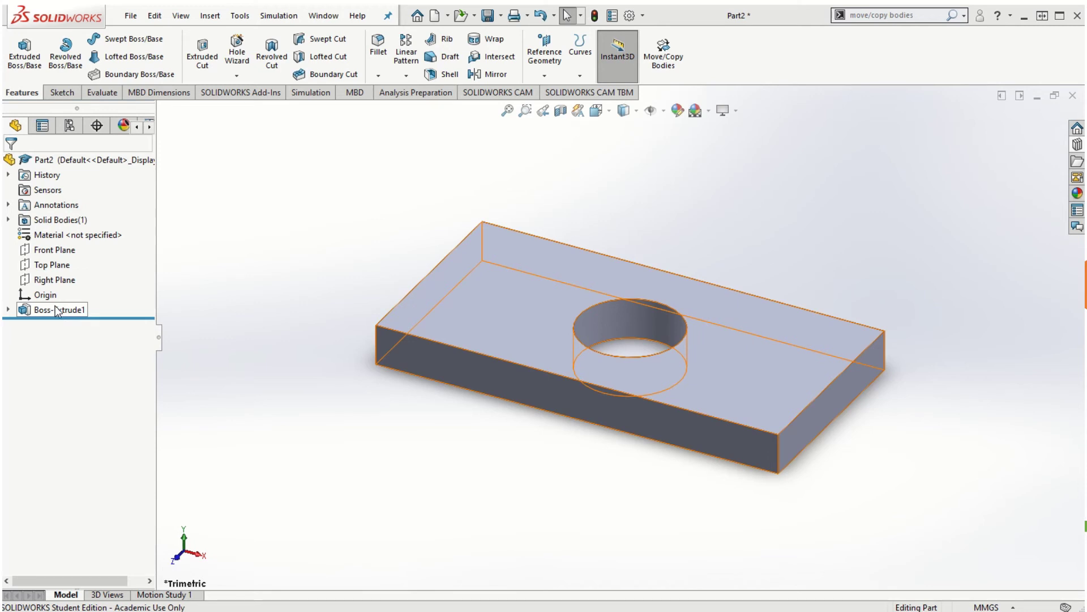
- Expand the boss extrusion in the feature tree to show its underlying sketch
{"action": "left_click", "coordinate": [63, 92]}
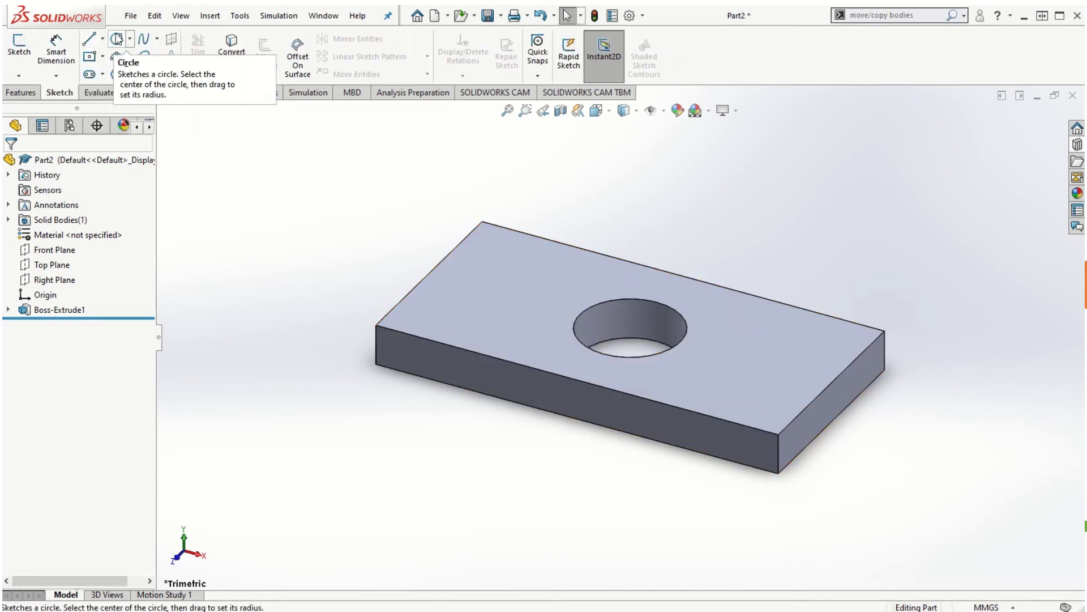
{"action": "left_click", "coordinate": [22, 93]}
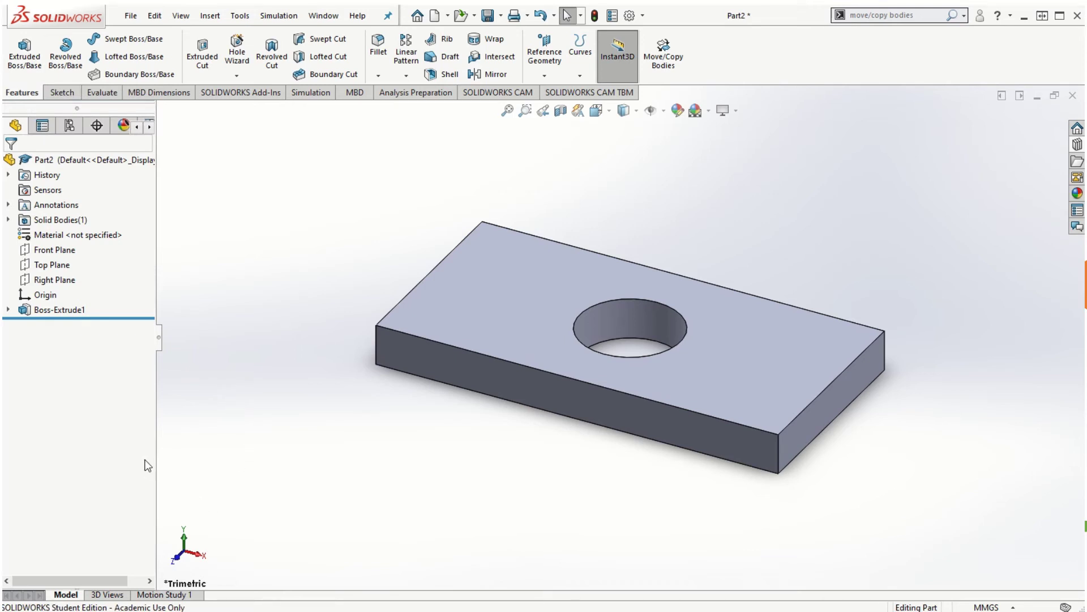
{"action": "left_click", "coordinate": [8, 310]}
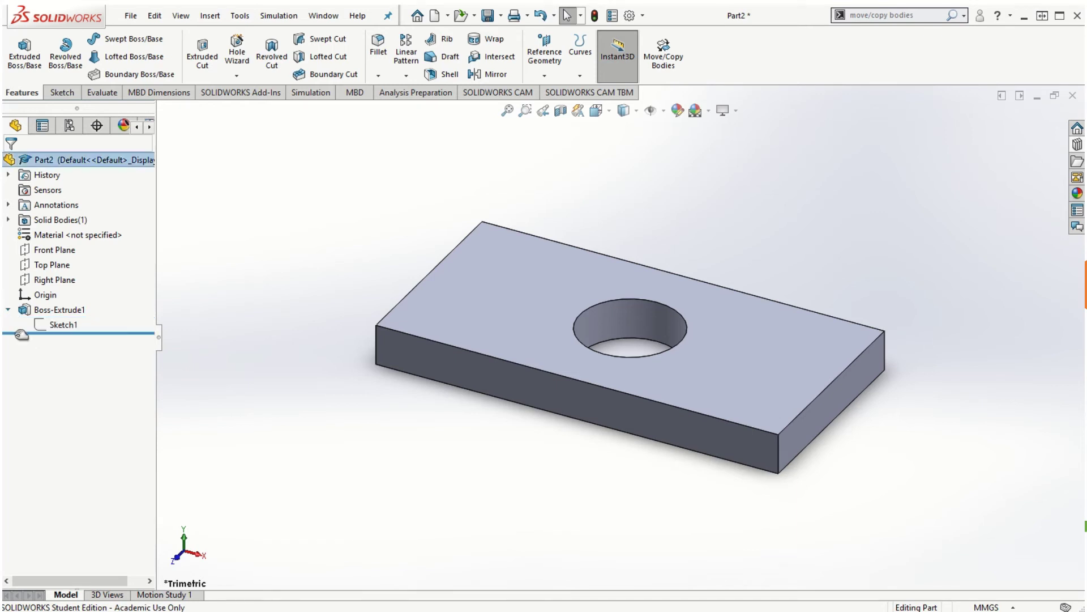
- Review the base sketch's dimensions on the model and set the boss extrusion's blind depth to 20 mm
{"action": "left_click", "coordinate": [61, 326]}
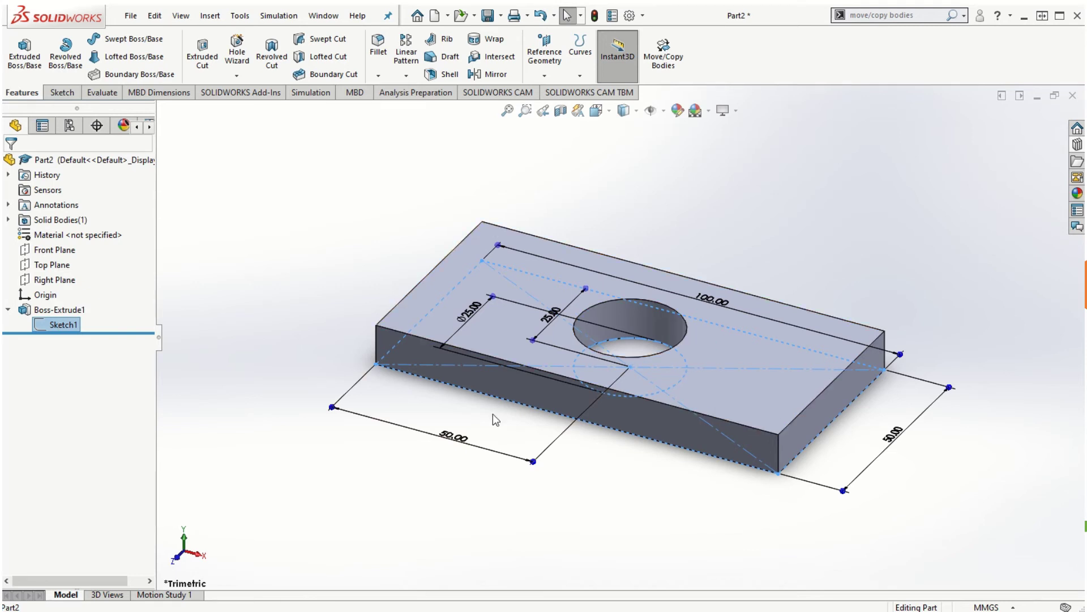
{"action": "left_click", "coordinate": [206, 424]}
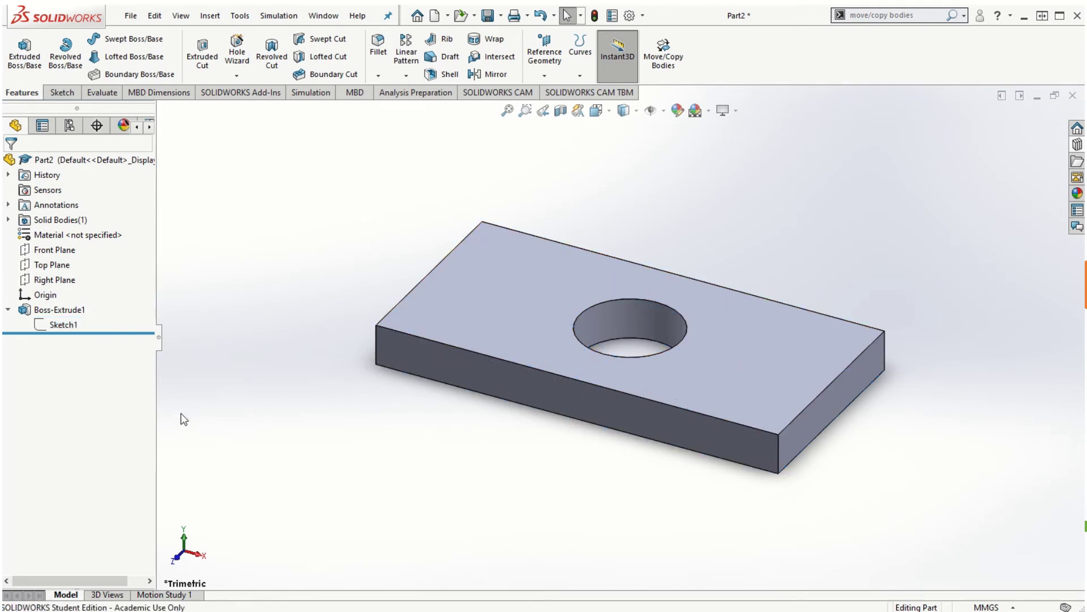
{"action": "right_click", "coordinate": [36, 309]}
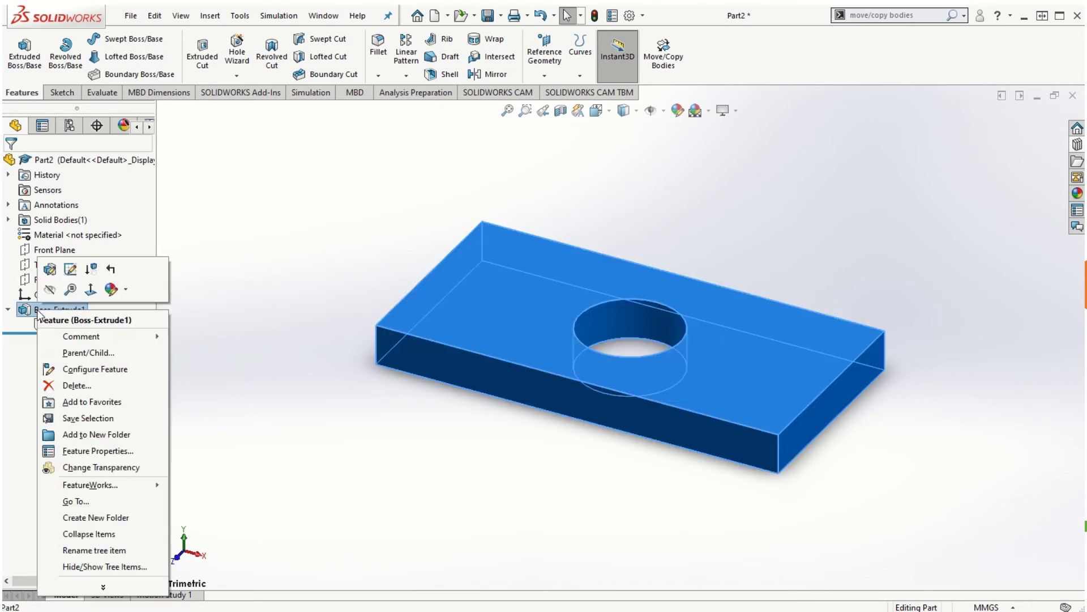
{"action": "left_click", "coordinate": [50, 269]}
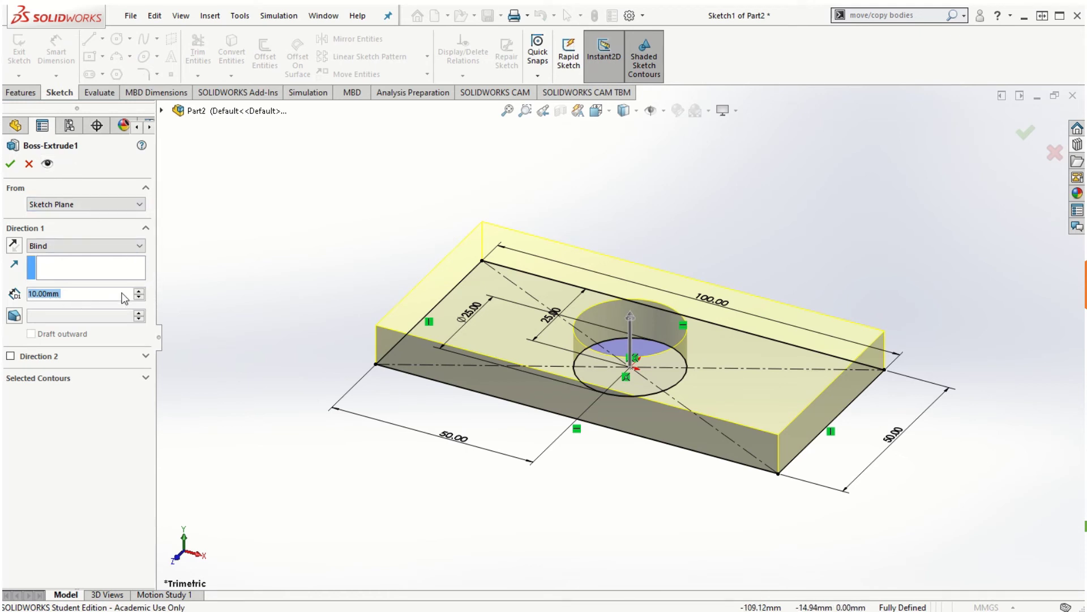
{"action": "left_click", "coordinate": [139, 291]}
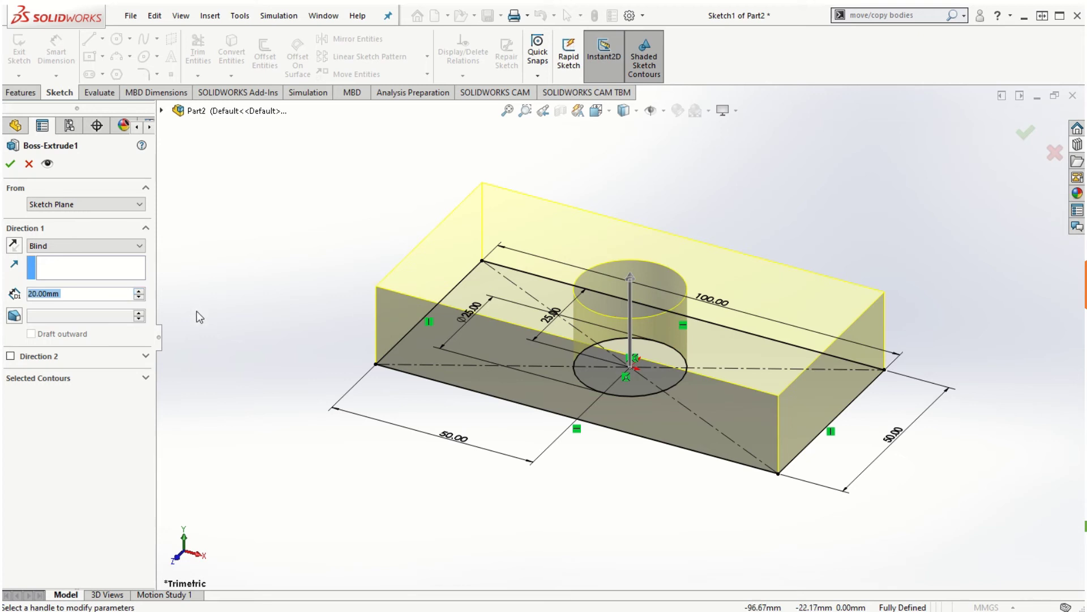
{"action": "left_click", "coordinate": [10, 163]}
{"action": "left_click", "coordinate": [536, 432]}
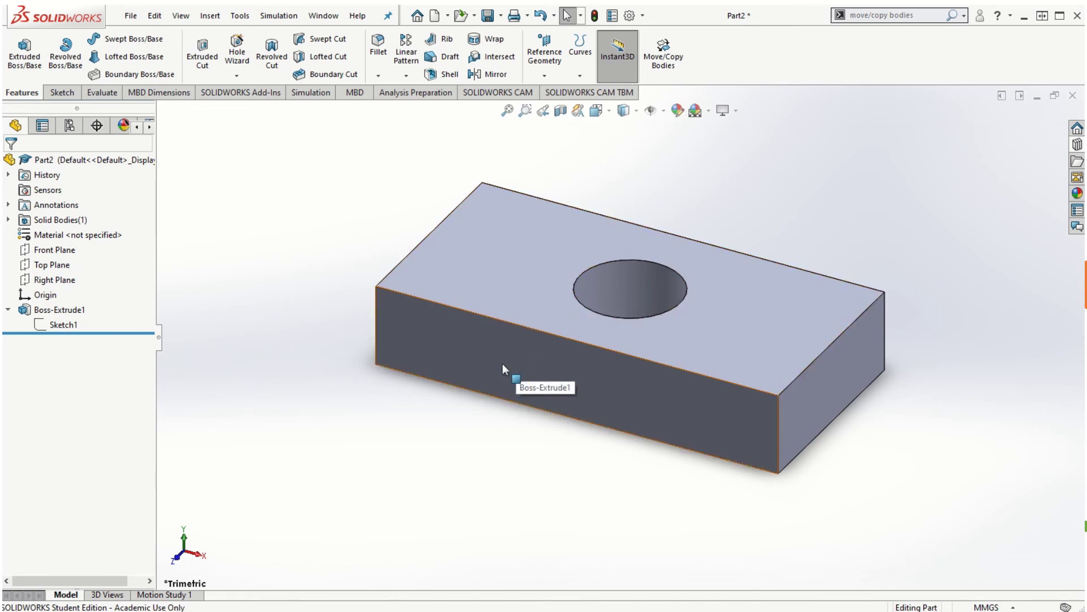
- Edit the extrusion's sketch, setting the rectangle's length to 120 mm and the circle center's distance along that length to 60 mm
{"action": "right_click", "coordinate": [42, 310]}
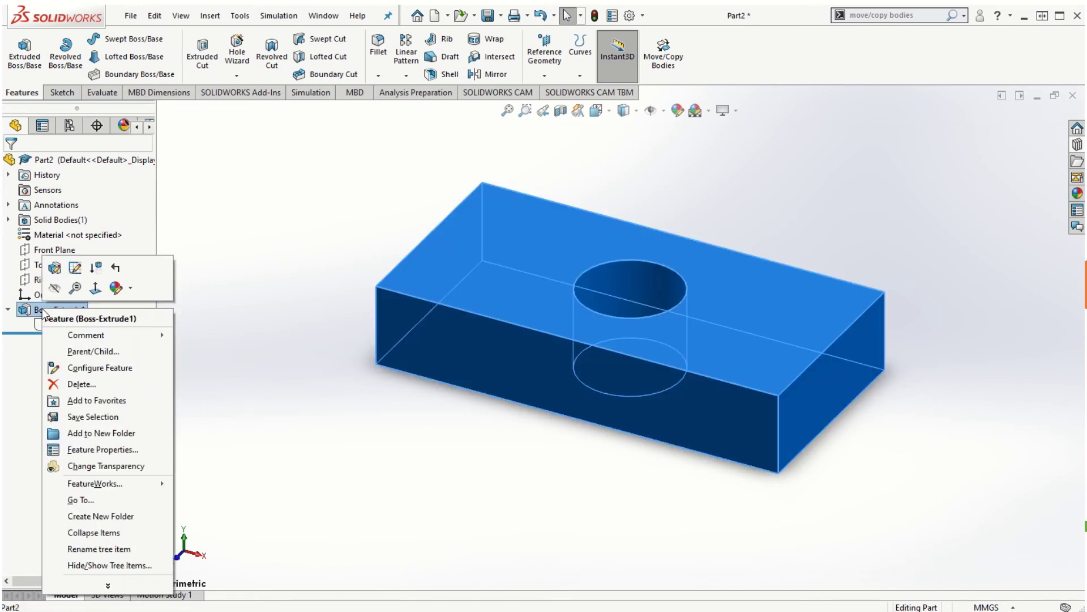
{"action": "left_click", "coordinate": [74, 268]}
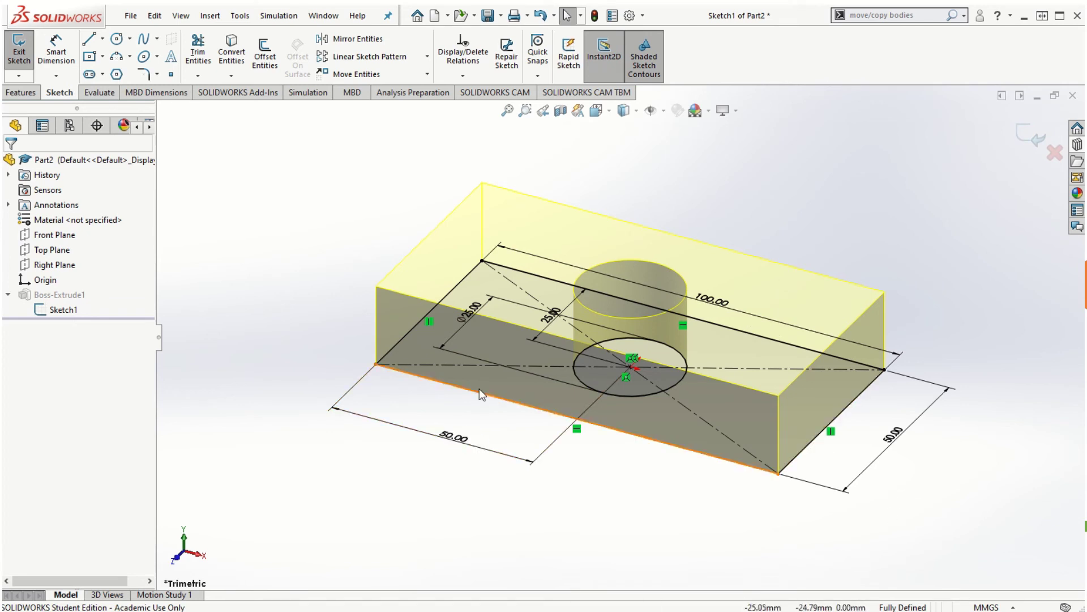
{"action": "left_click", "coordinate": [718, 304]}
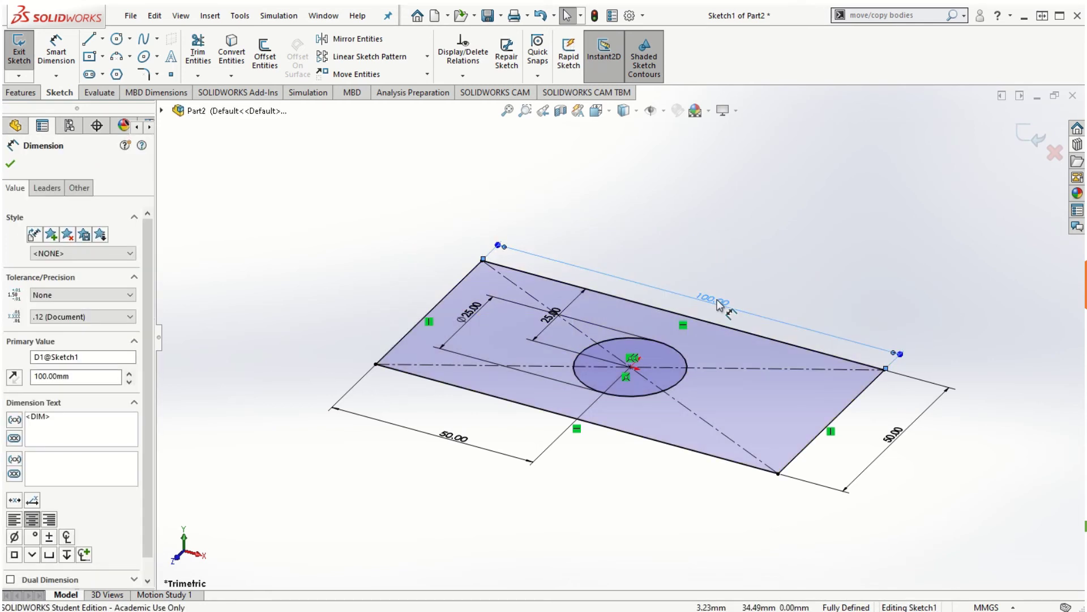
{"action": "double_click", "coordinate": [717, 303]}
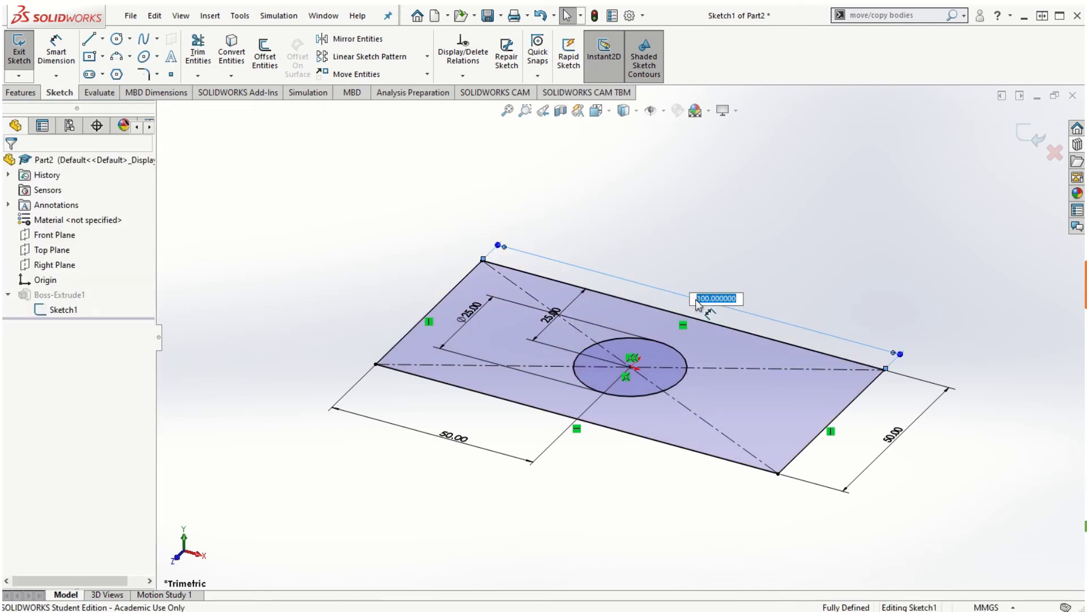
{"action": "type", "text": "120"}
{"action": "key", "text": "Return"}
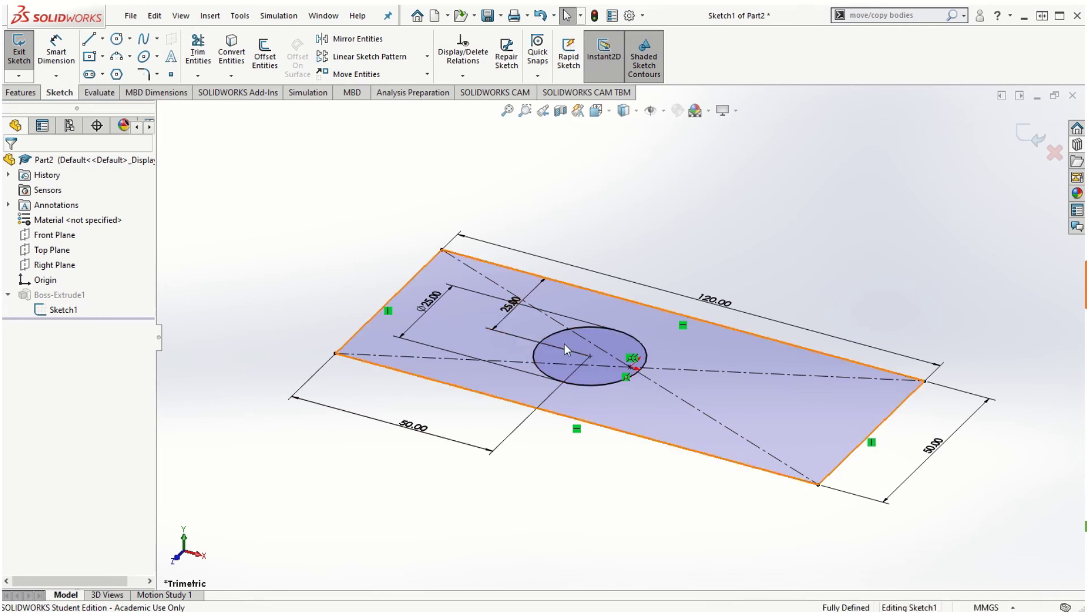
{"action": "left_click", "coordinate": [418, 430]}
{"action": "type", "text": "60"}
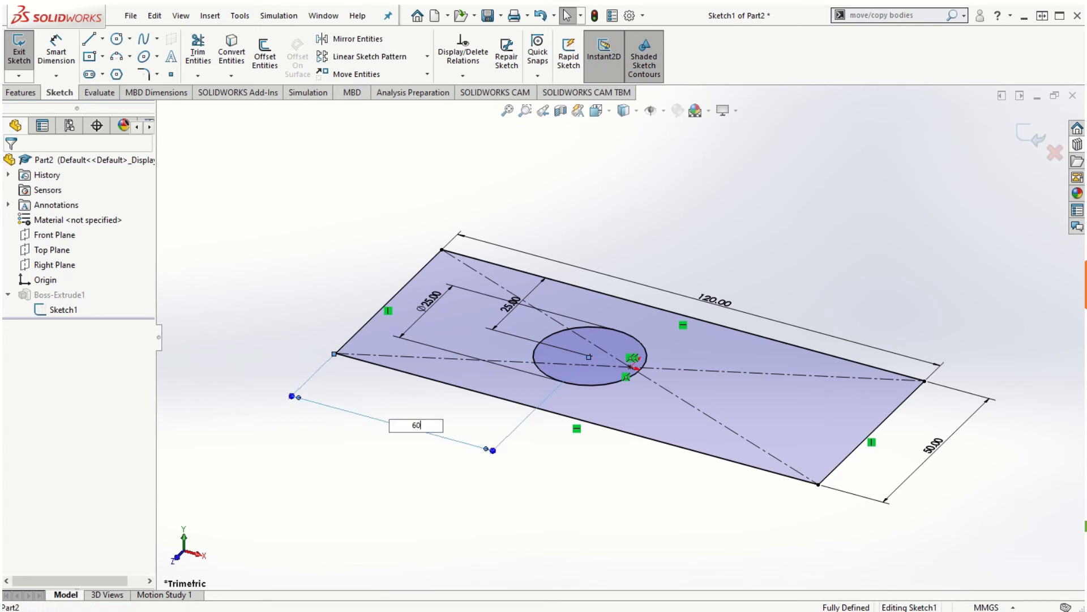
{"action": "key", "text": "Return"}
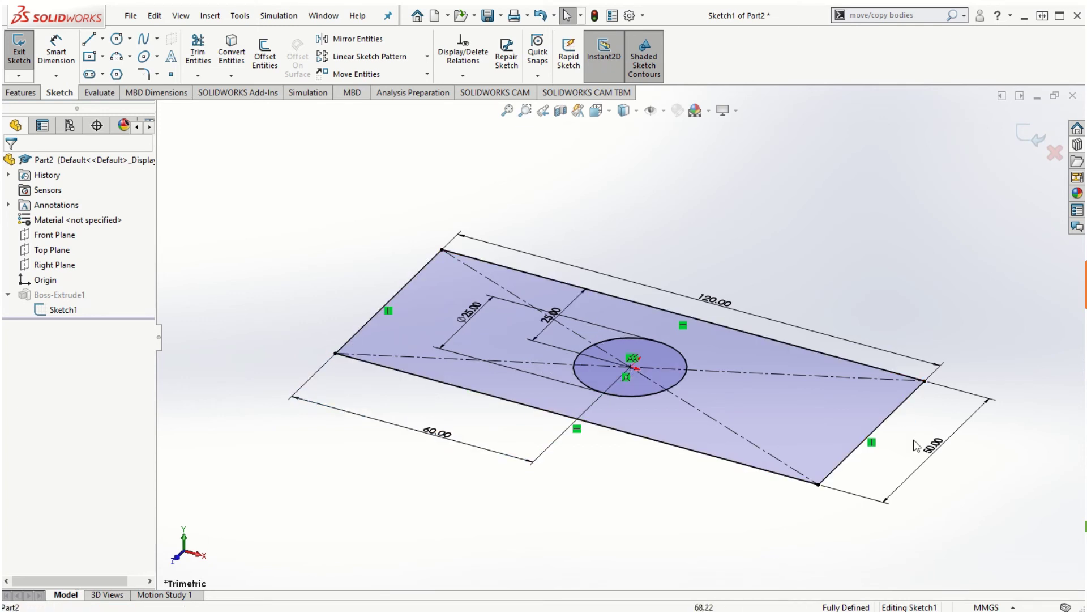
- Set the rectangle's width to 80 mm and the circle center's distance from the long edge to 40 mm, and exit the sketch
{"action": "left_click", "coordinate": [932, 446]}
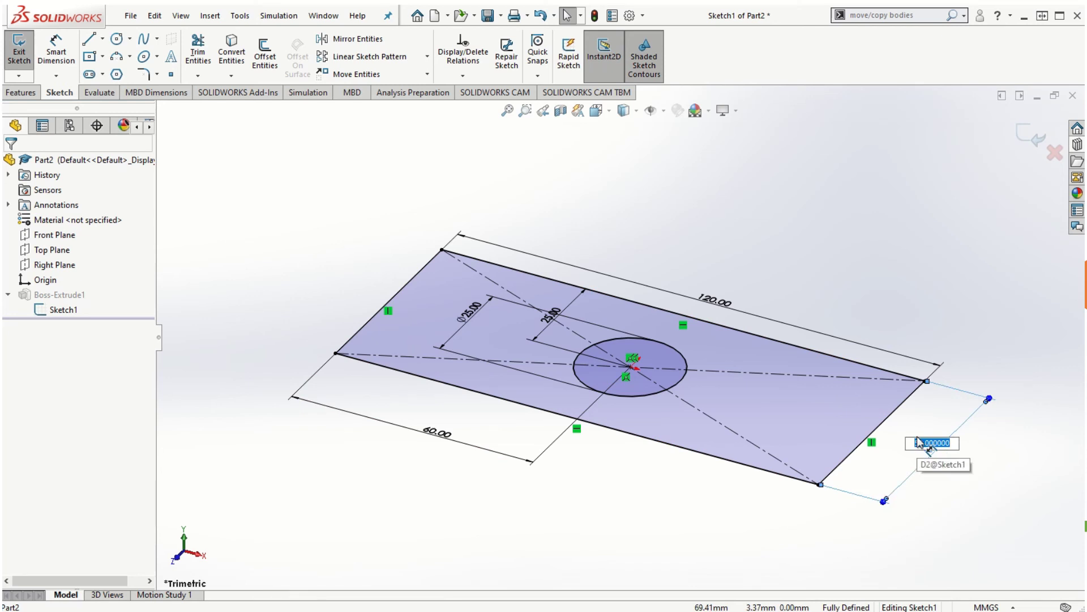
{"action": "type", "text": "80"}
{"action": "key", "text": "Return"}
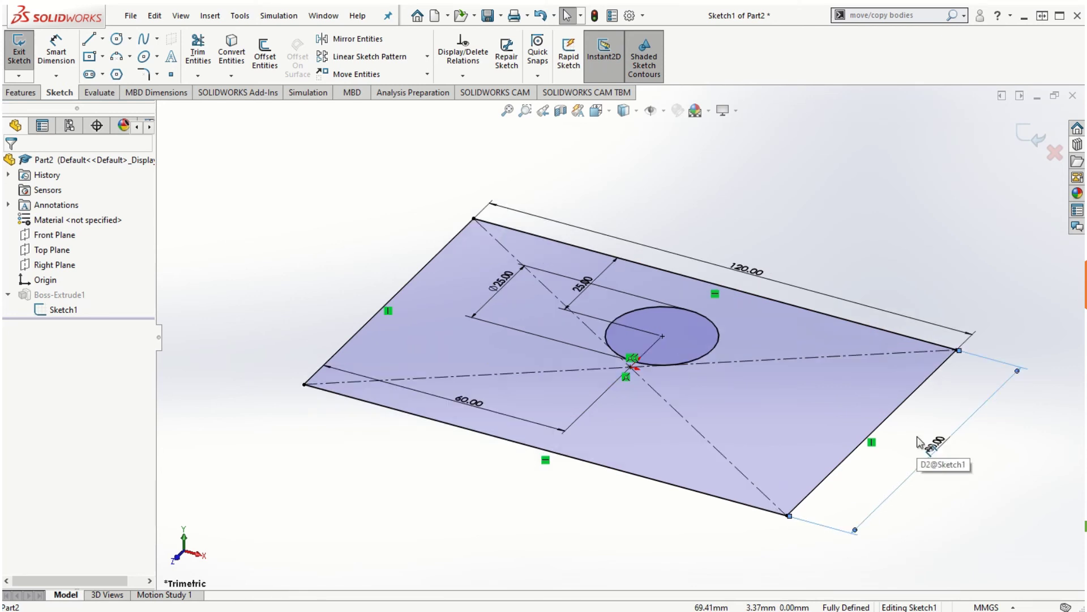
{"action": "left_click", "coordinate": [862, 473]}
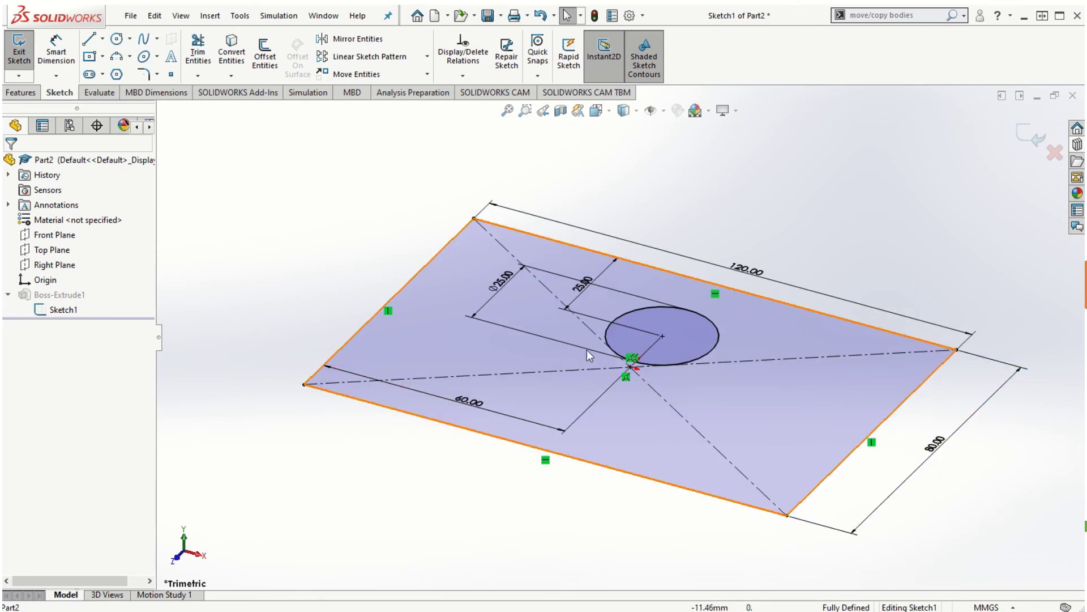
{"action": "double_click", "coordinate": [582, 290]}
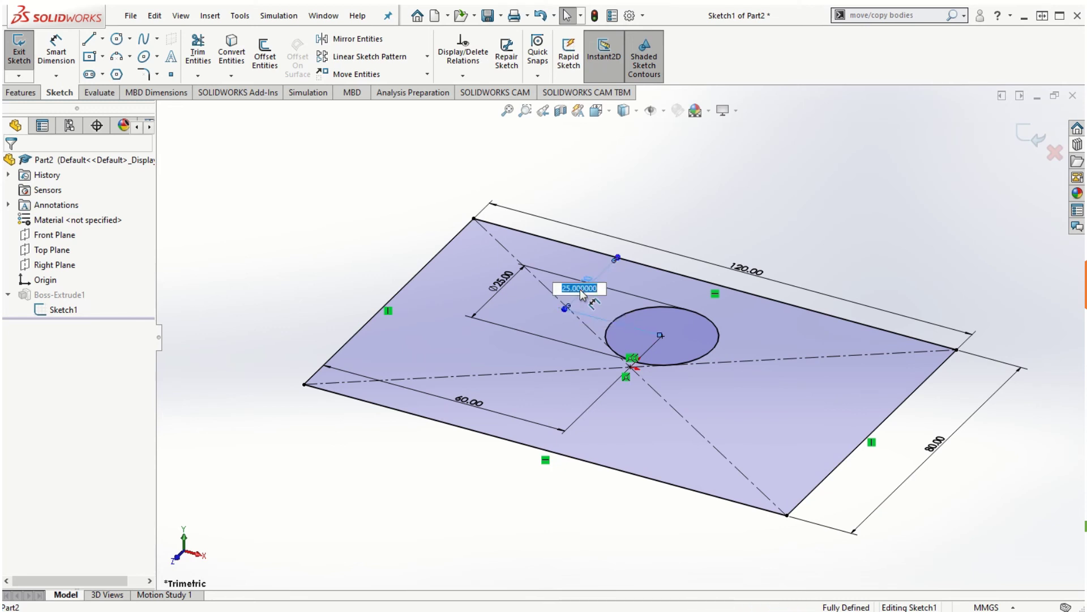
{"action": "type", "text": "40"}
{"action": "key", "text": "Return"}
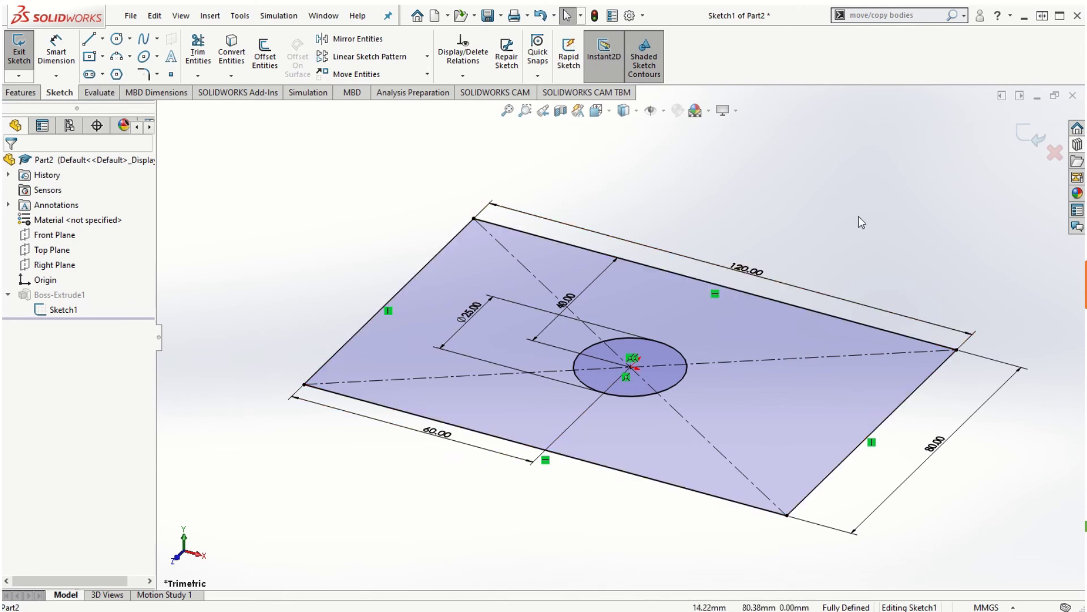
{"action": "left_click", "coordinate": [1031, 139]}
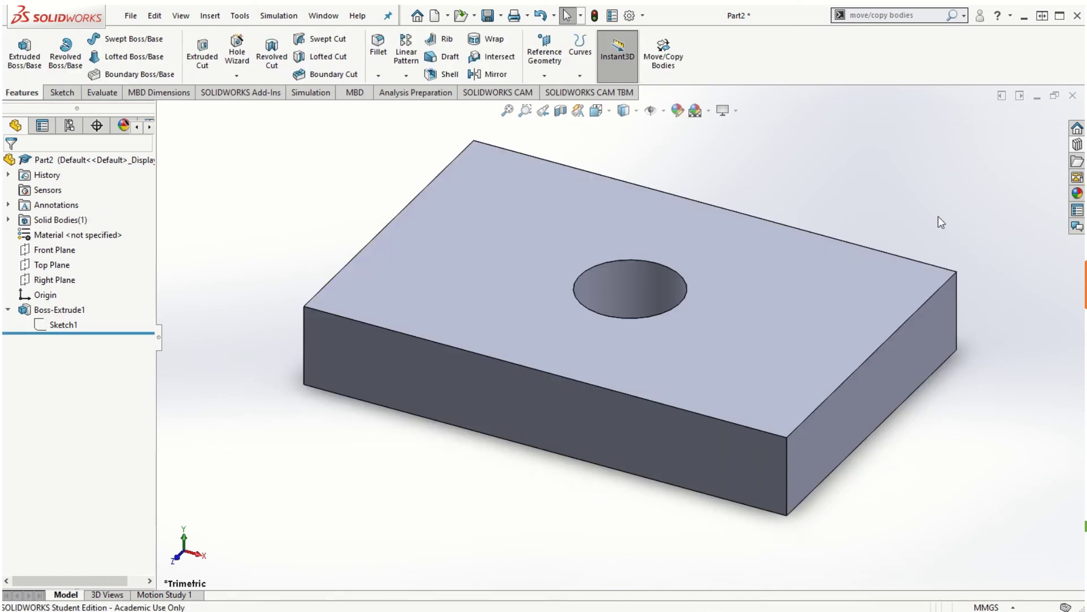
- Collapse the boss extrusion in the feature tree and look through its editing options without choosing any
{"action": "mouse_move", "coordinate": [511, 370]}
{"action": "middle_mouse_down"}
{"action": "mouse_move", "coordinate": [517, 389]}
{"action": "mouse_move", "coordinate": [540, 390]}
{"action": "mouse_move", "coordinate": [615, 315]}
{"action": "mouse_move", "coordinate": [920, 401]}
{"action": "mouse_move", "coordinate": [912, 379]}
{"action": "mouse_move", "coordinate": [956, 385]}
{"action": "mouse_move", "coordinate": [913, 396]}
{"action": "mouse_move", "coordinate": [918, 415]}
{"action": "mouse_move", "coordinate": [935, 406]}
{"action": "middle_mouse_up"}
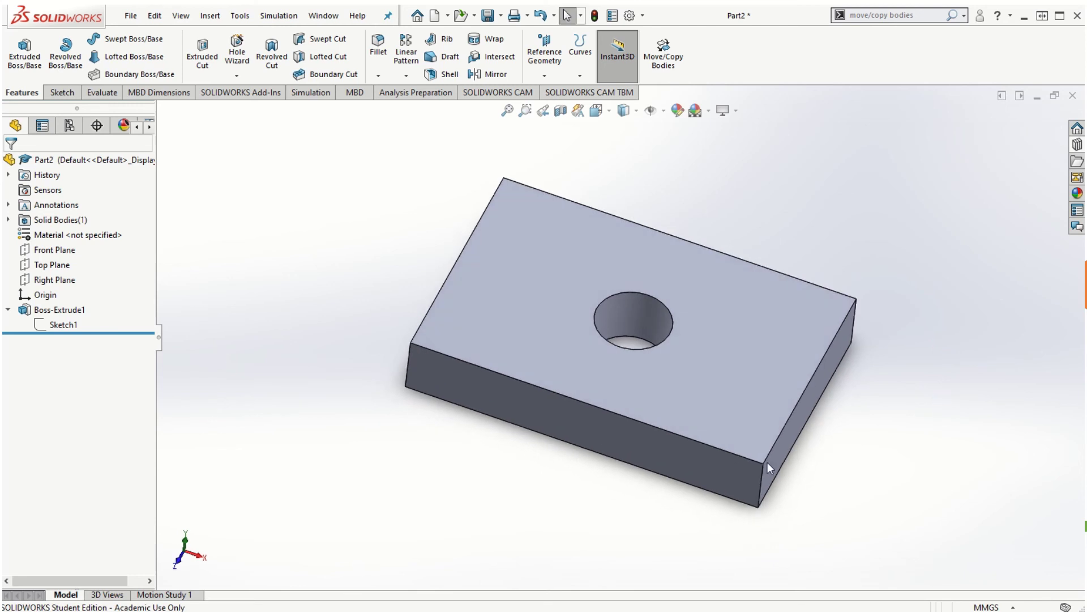
{"action": "left_click", "coordinate": [9, 309]}
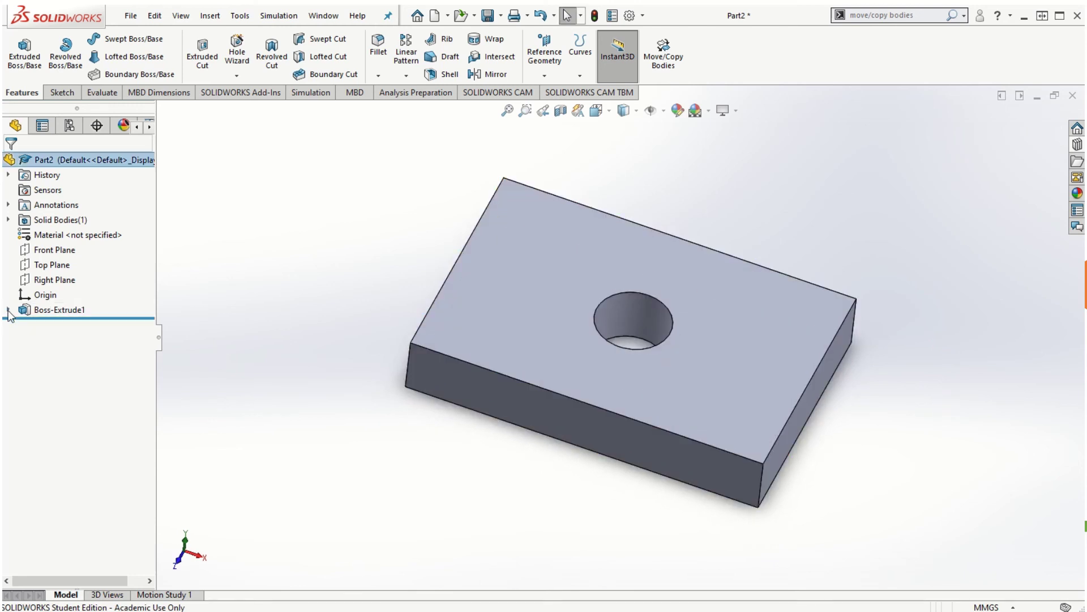
{"action": "right_click", "coordinate": [43, 311]}
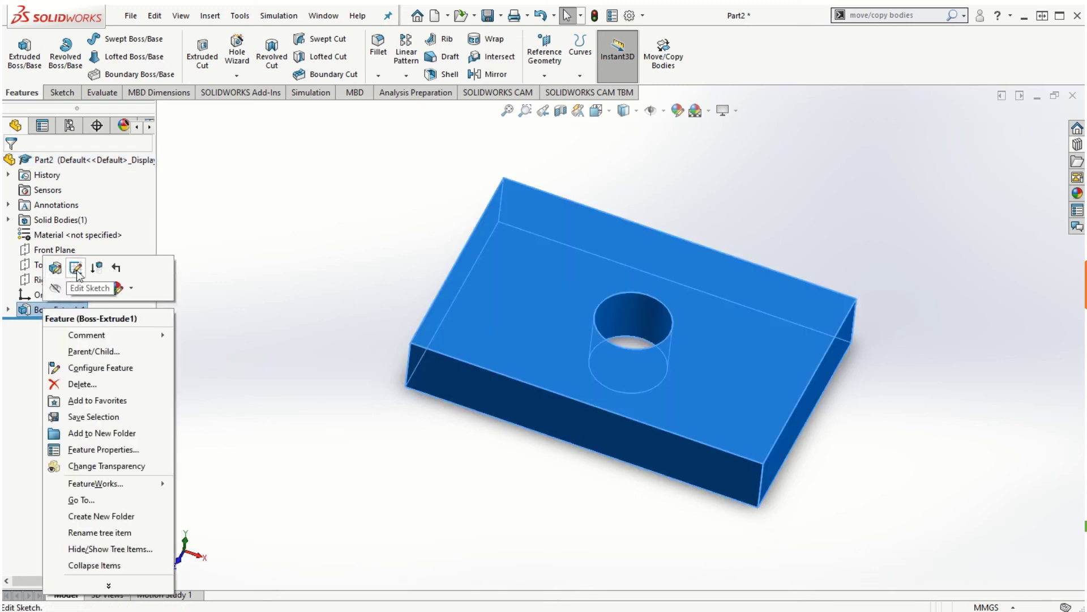
{"action": "left_click", "coordinate": [409, 476]}
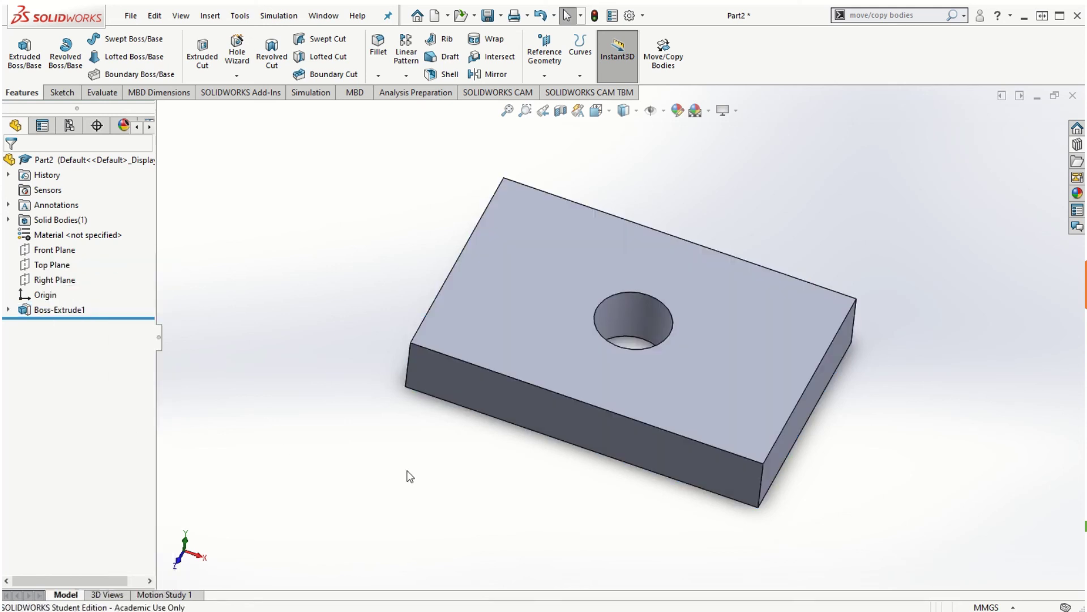
- Measure the length of the plate's rear long top edge, placing the read-out closer to the edge, and clear the selection
{"action": "left_click", "coordinate": [101, 96]}
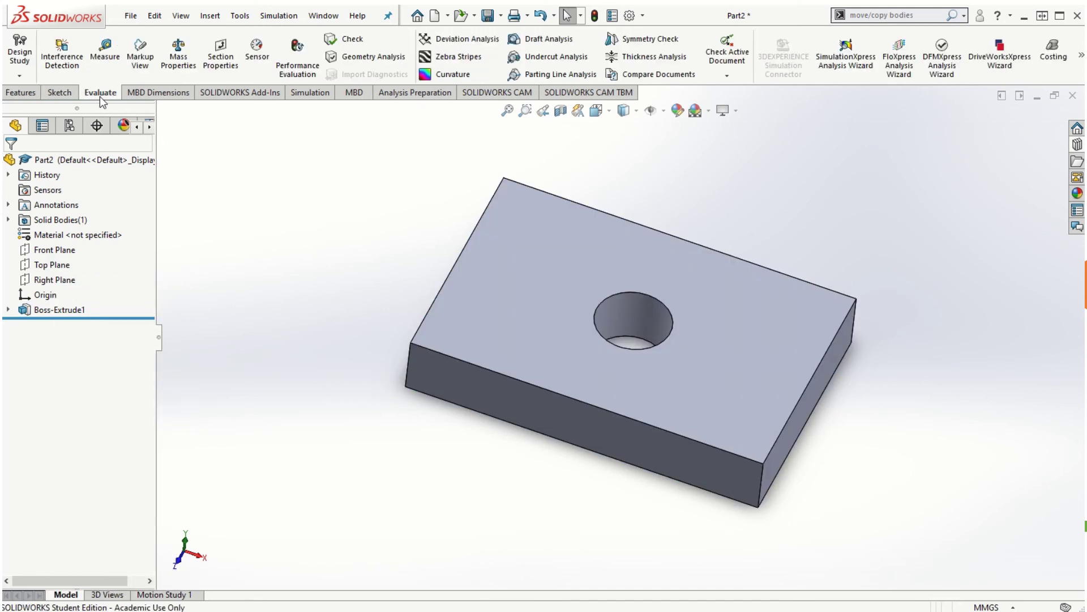
{"action": "left_click", "coordinate": [109, 60]}
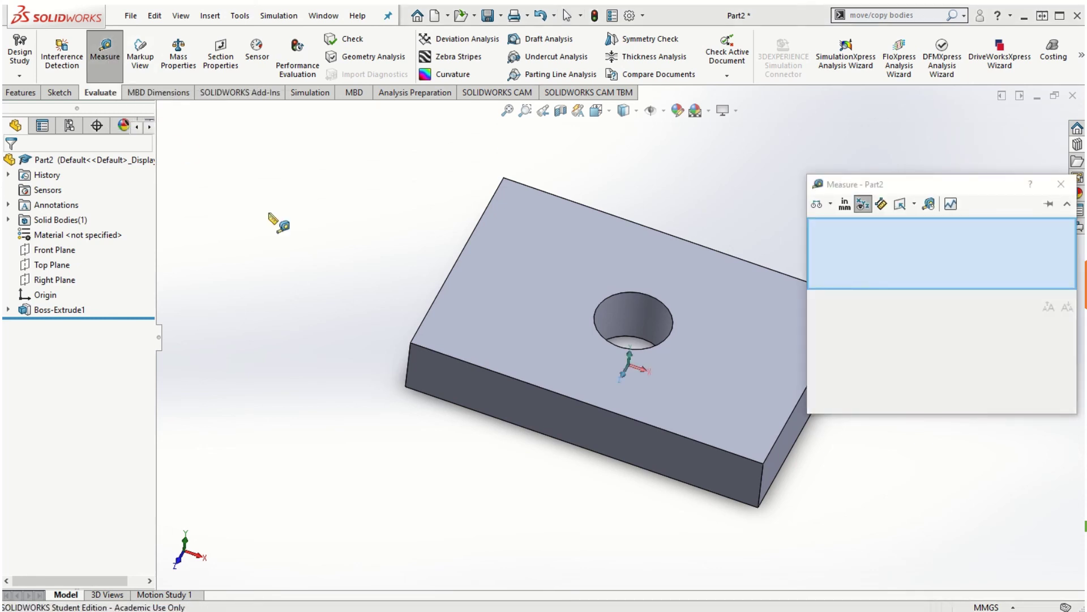
{"action": "middle_click_drag", "start_coordinate": [807, 364], "coordinate": [748, 346], "text": "ctrl"}
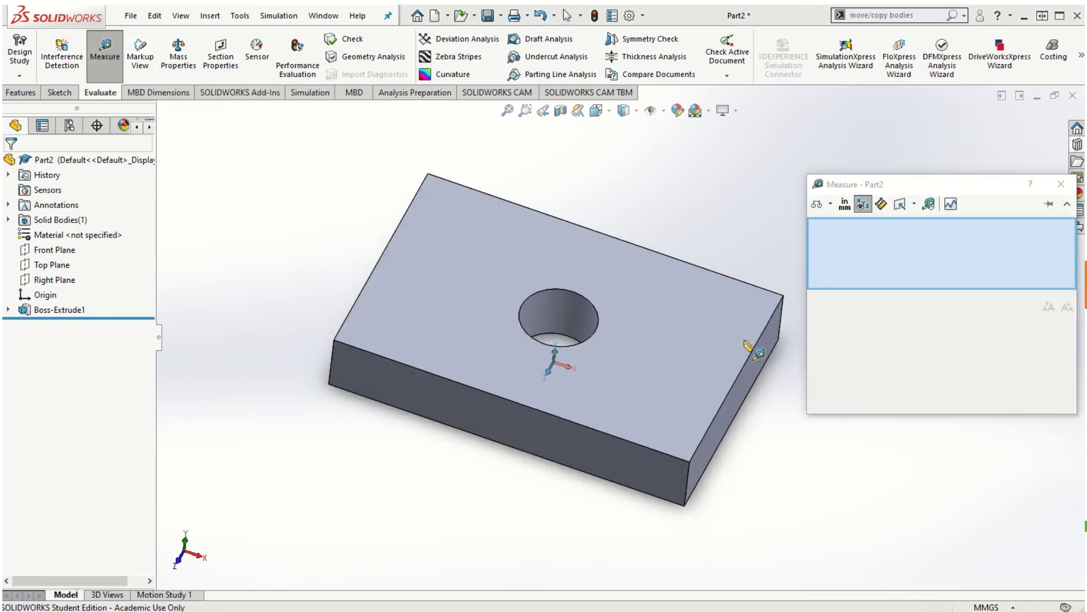
{"action": "left_click", "coordinate": [592, 232]}
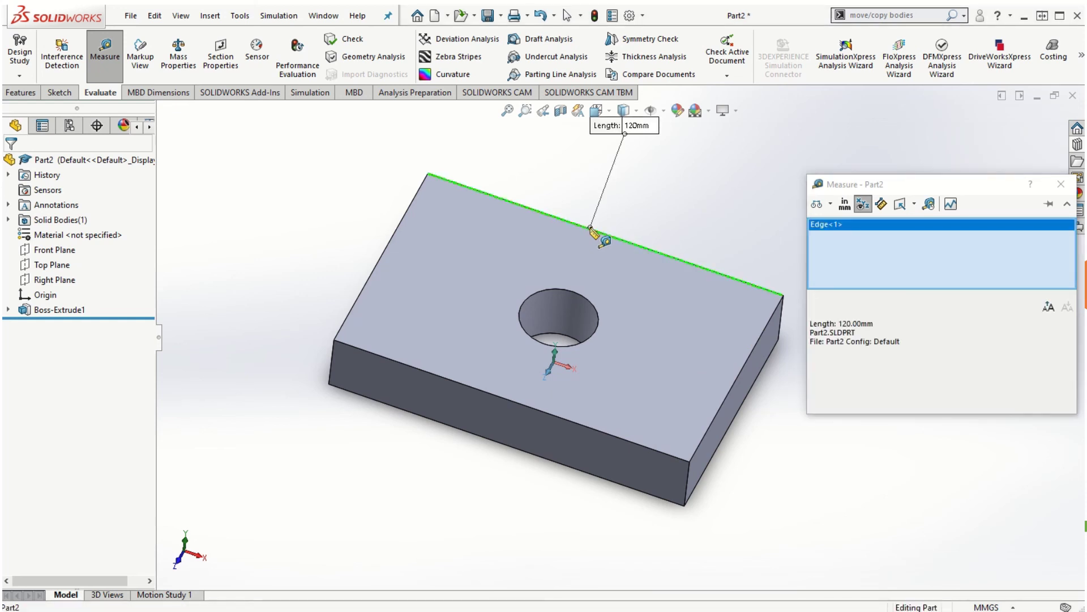
{"action": "left_click_drag", "start_coordinate": [643, 140], "coordinate": [665, 198]}
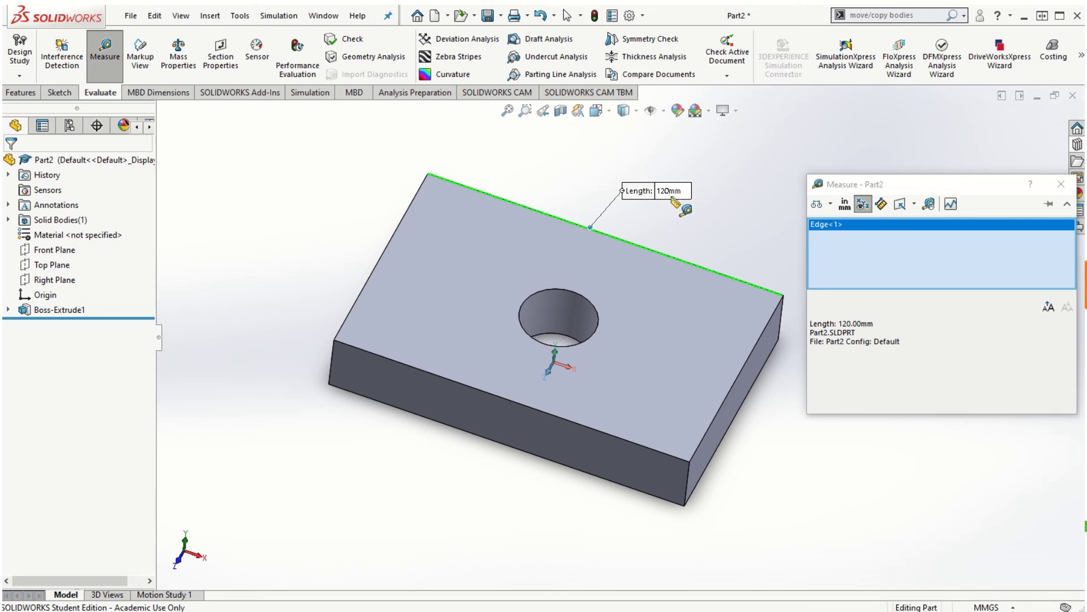
{"action": "left_click", "coordinate": [771, 455]}
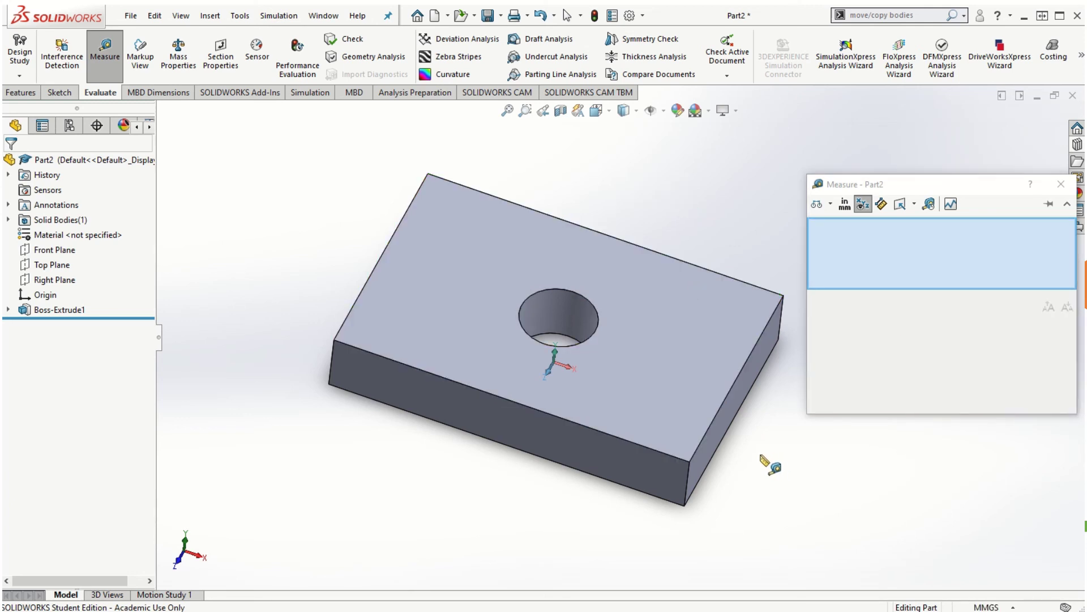
- Measure the plate's short top edge and the hole's circular top edge, and finish measuring
{"action": "left_click", "coordinate": [397, 225]}
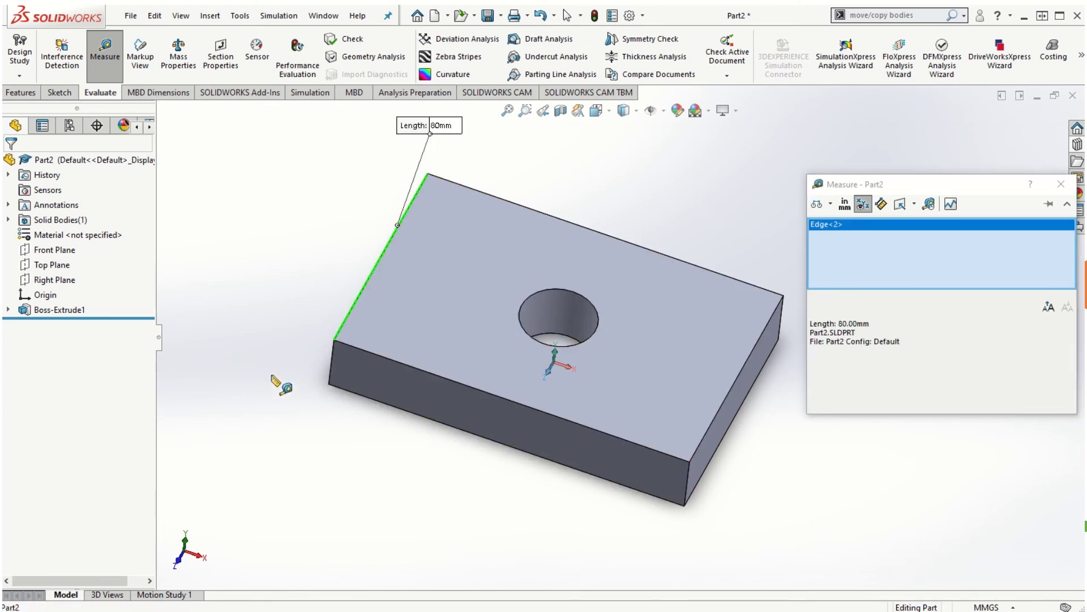
{"action": "left_click", "coordinate": [275, 254]}
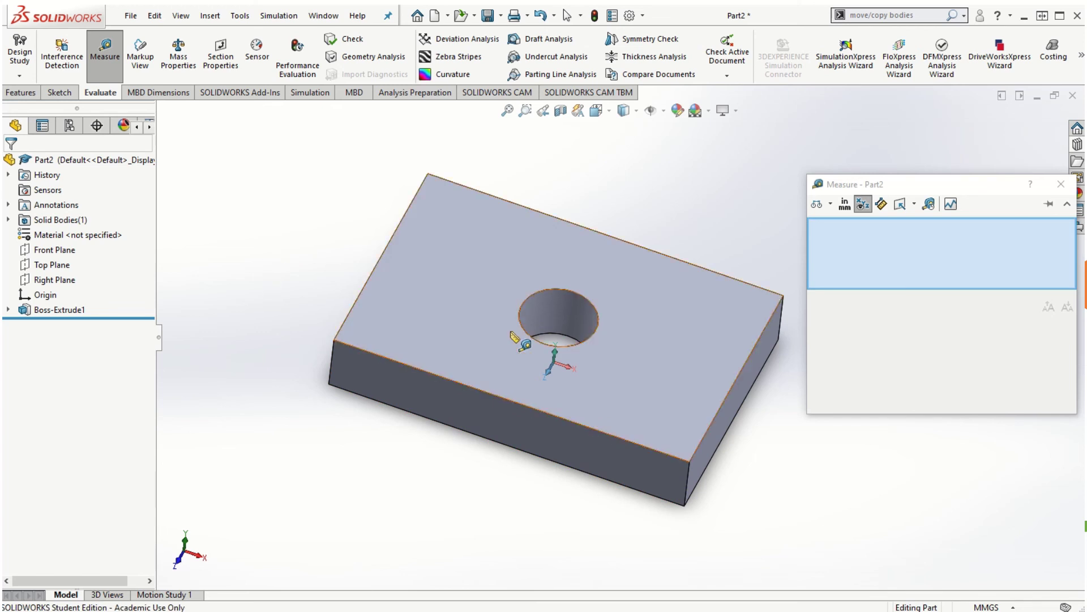
{"action": "left_click", "coordinate": [540, 293]}
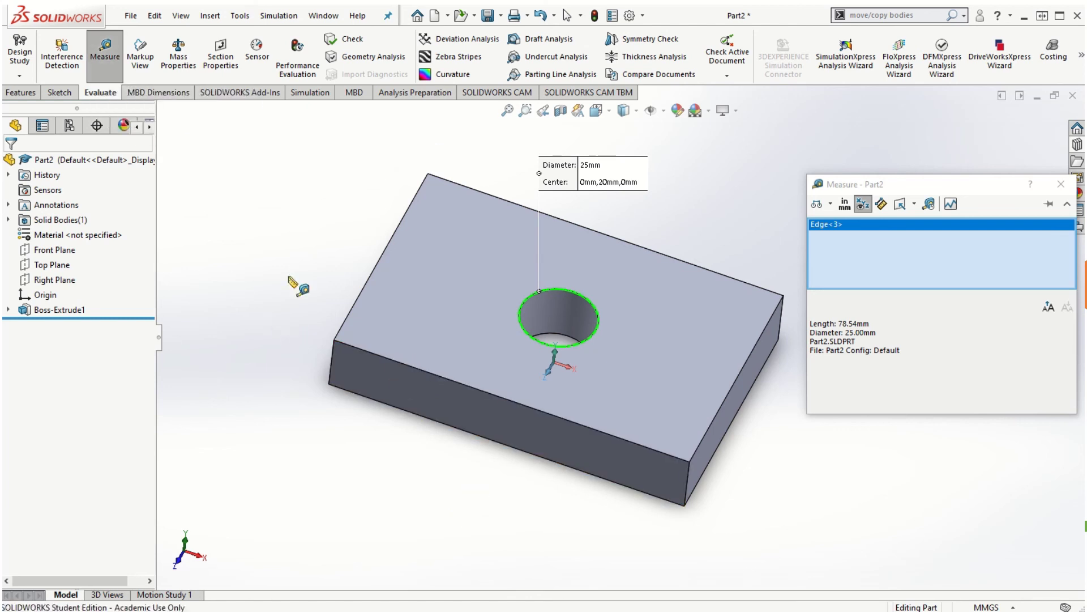
{"action": "left_click", "coordinate": [284, 238]}
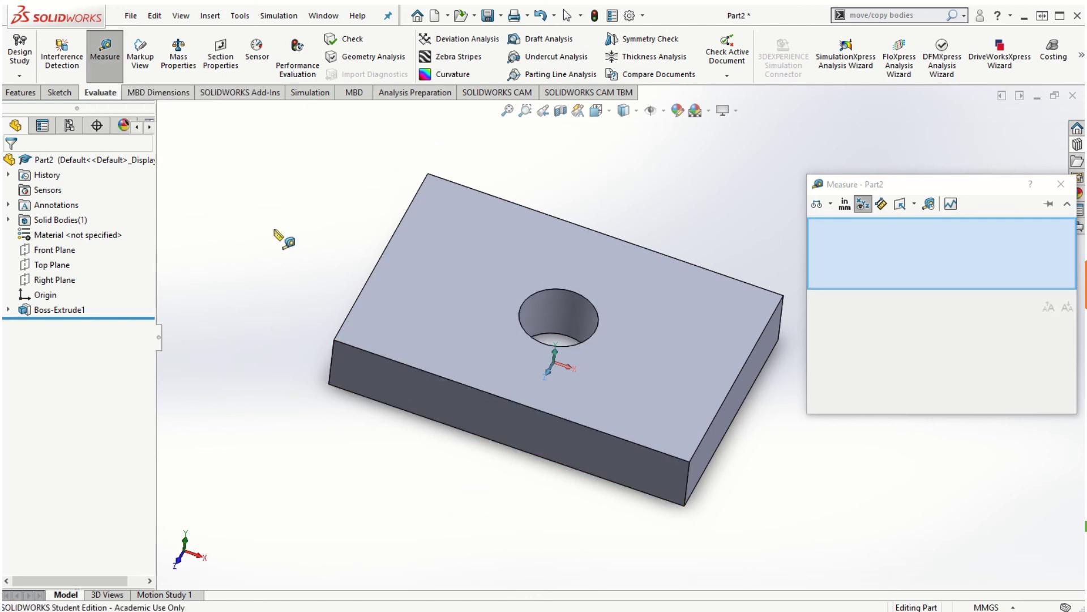
{"action": "left_click", "coordinate": [1062, 184]}
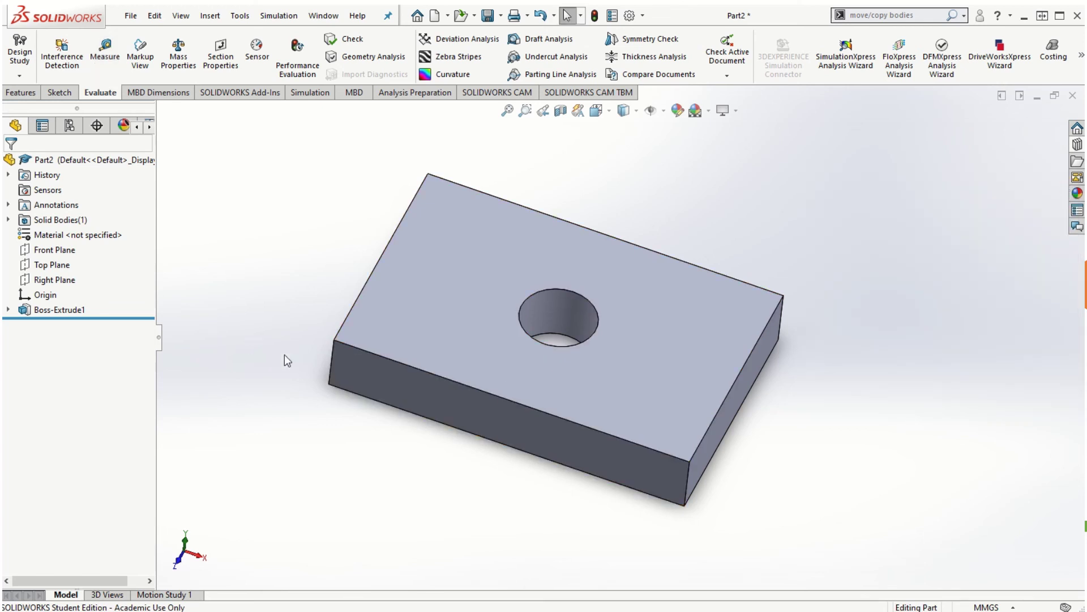